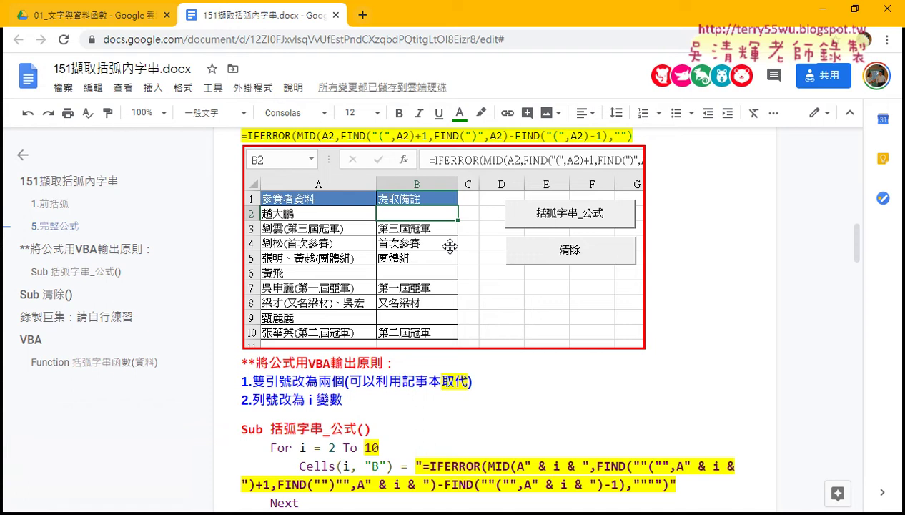
- Run 括弧字串_公式 to fill column B, inspect B2's IFERROR formula, then clear it with 清除
left_click(820, 9)
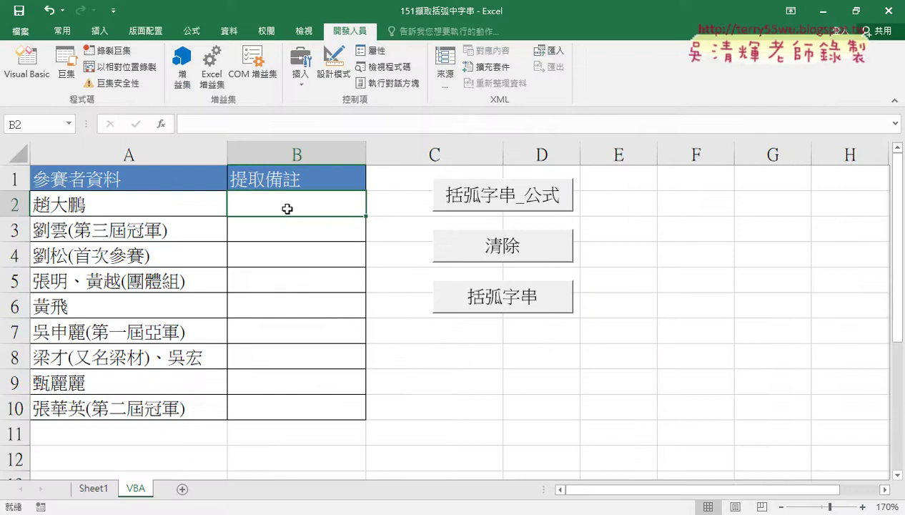
left_click(486, 206)
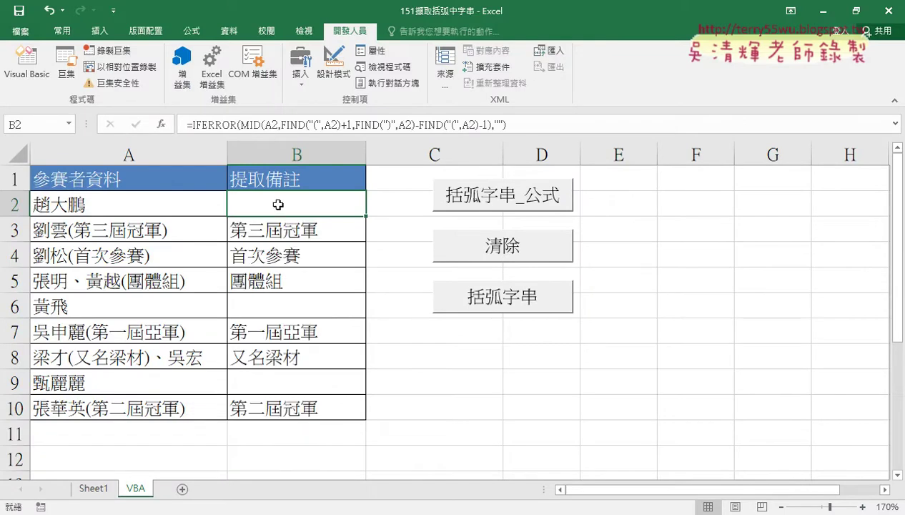
left_click(411, 227)
left_click(293, 208)
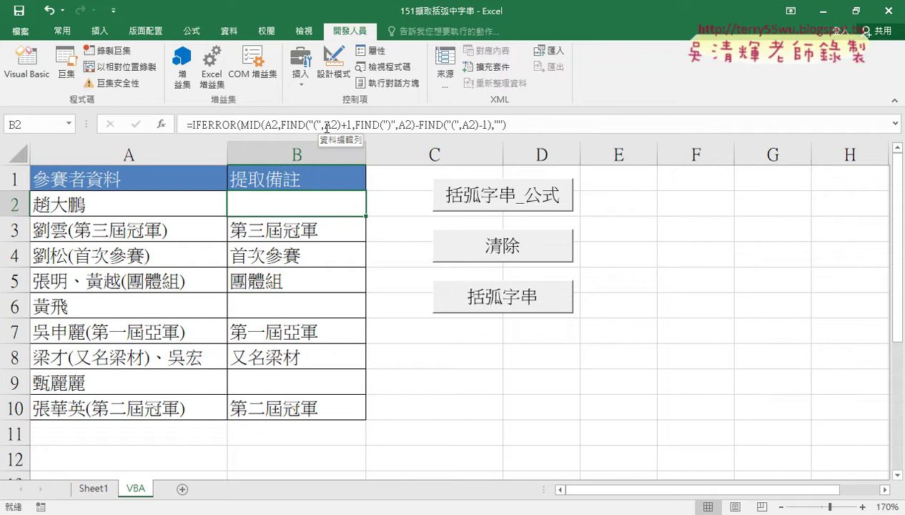
left_click(493, 252)
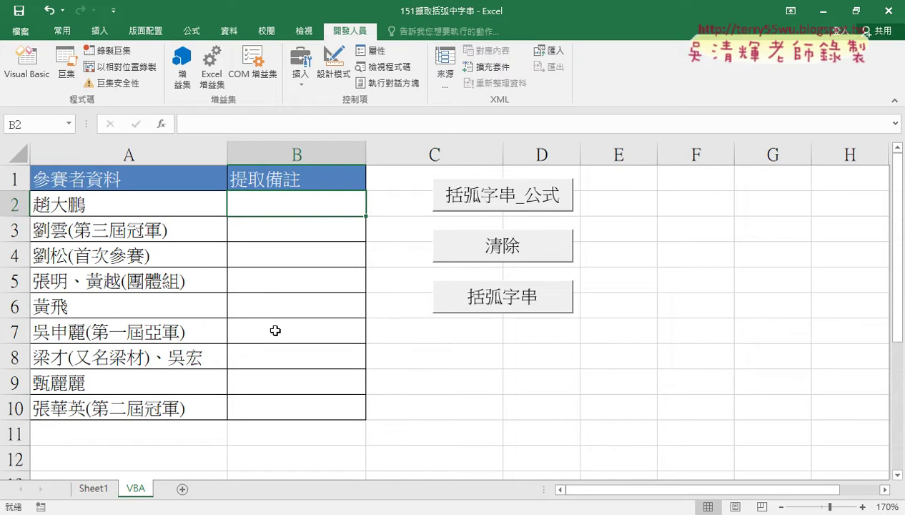
- Run the loop-based 括弧字串 macro, check that B3 holds plain text, and clear column B again
left_click(531, 309)
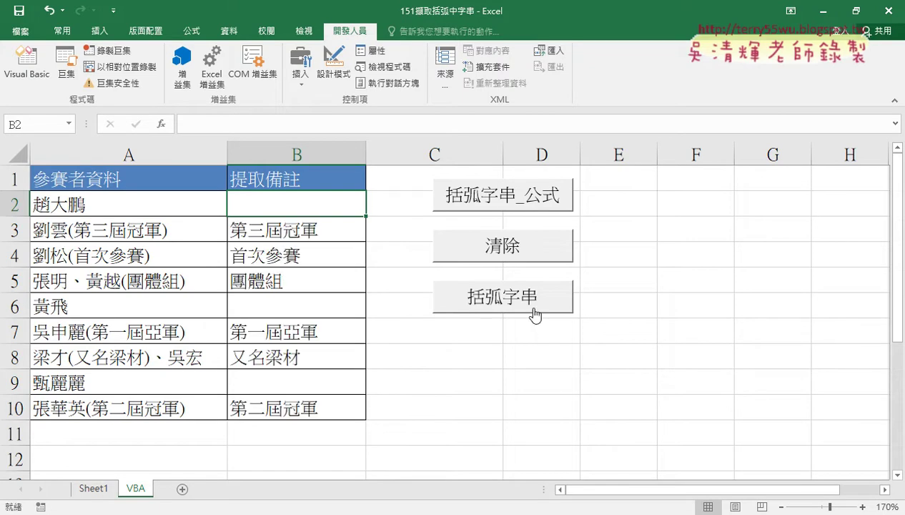
left_click(312, 230)
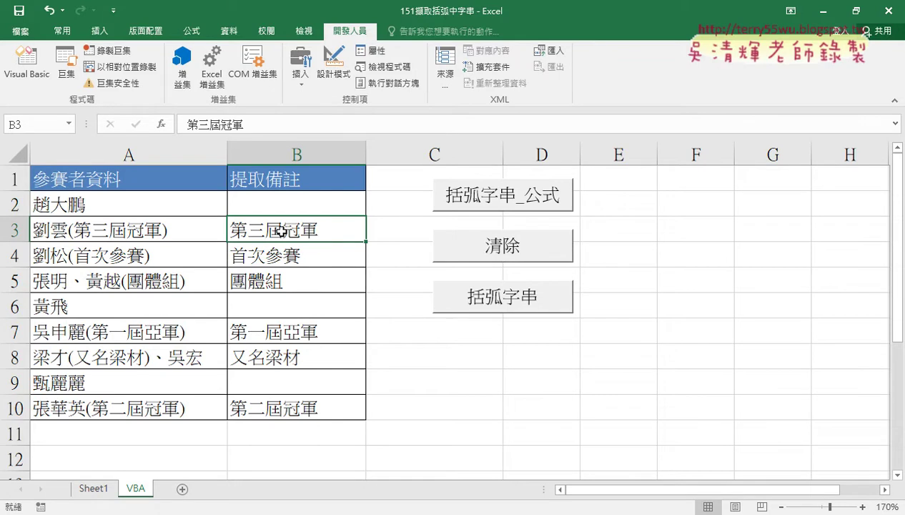
left_click(555, 258)
left_click(289, 203)
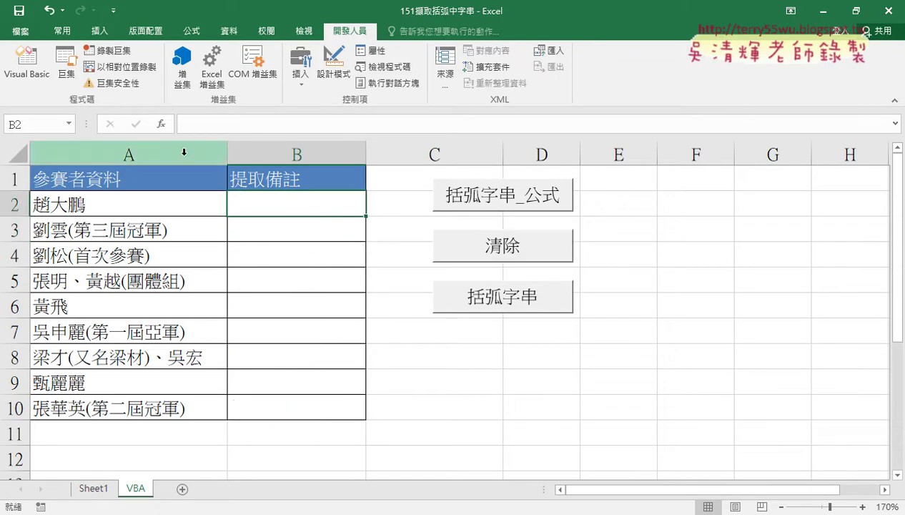
left_click(164, 124)
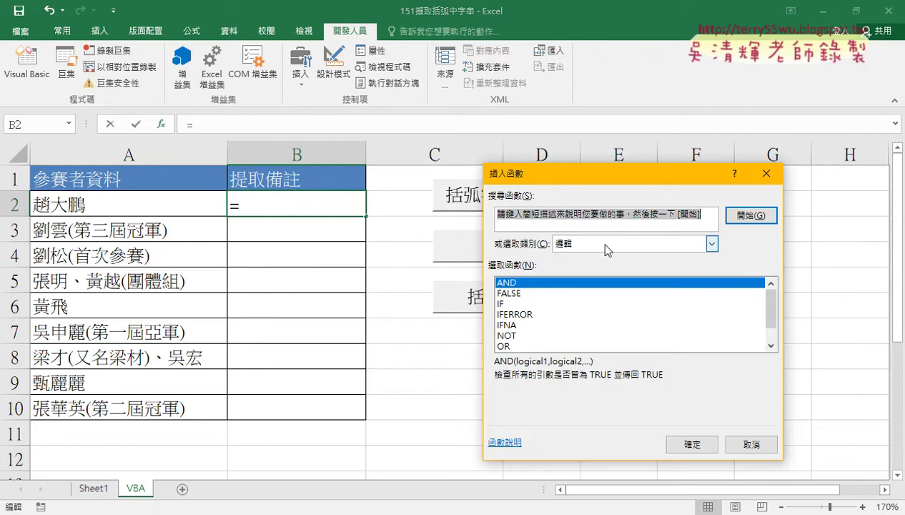
left_click(605, 244)
left_click(596, 369)
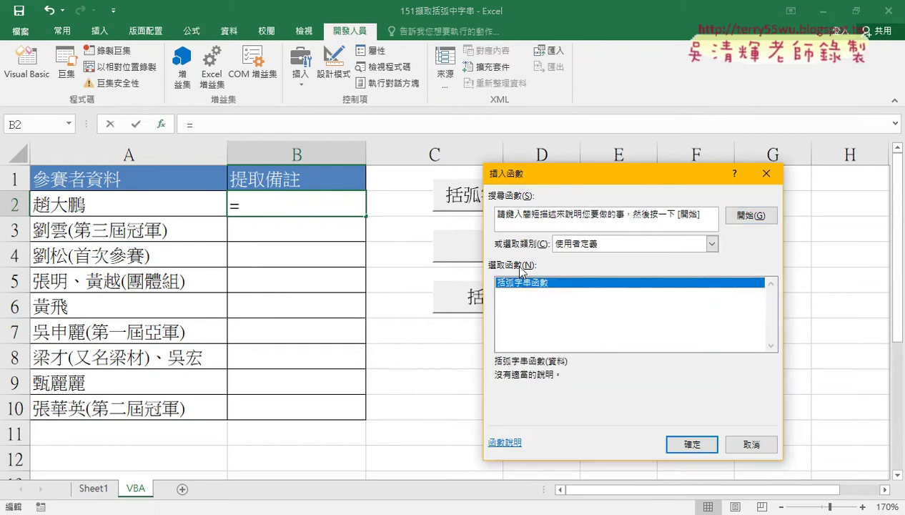
double_click(518, 282)
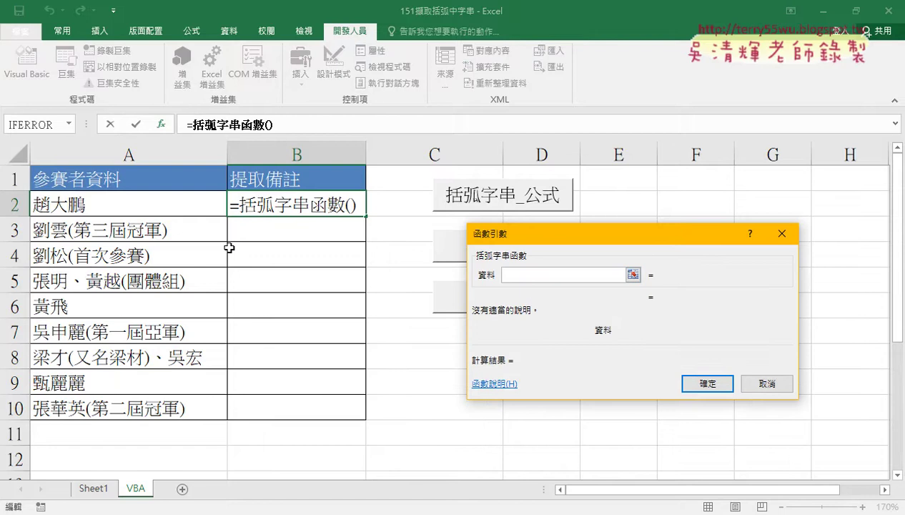
left_click(114, 203)
left_click(706, 383)
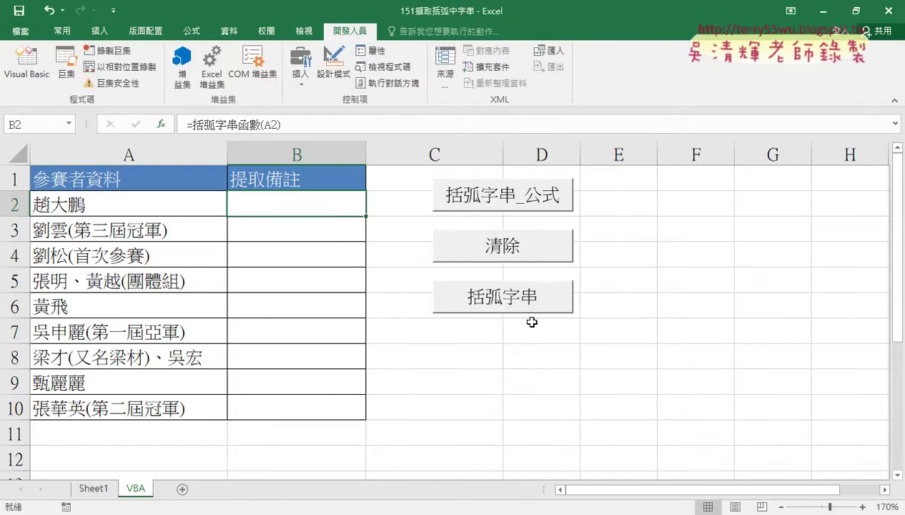
left_click_drag(365, 215, 371, 417)
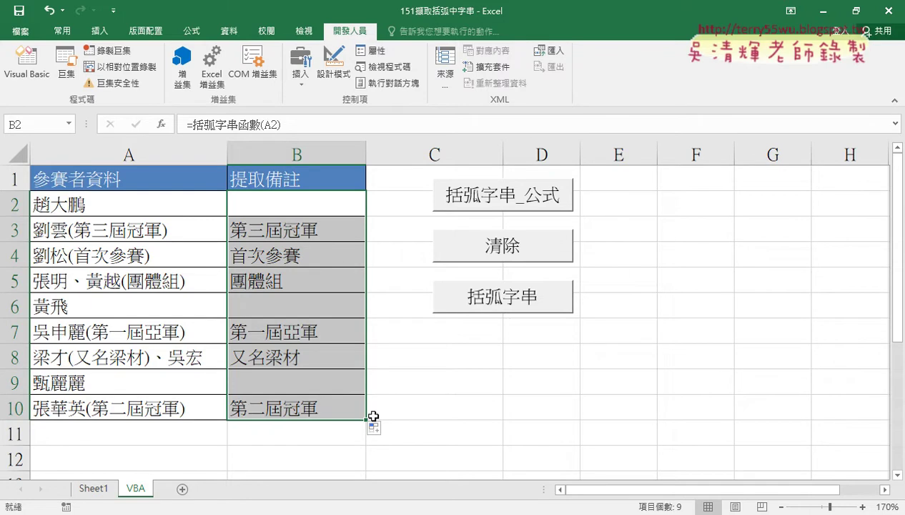
left_click(512, 245)
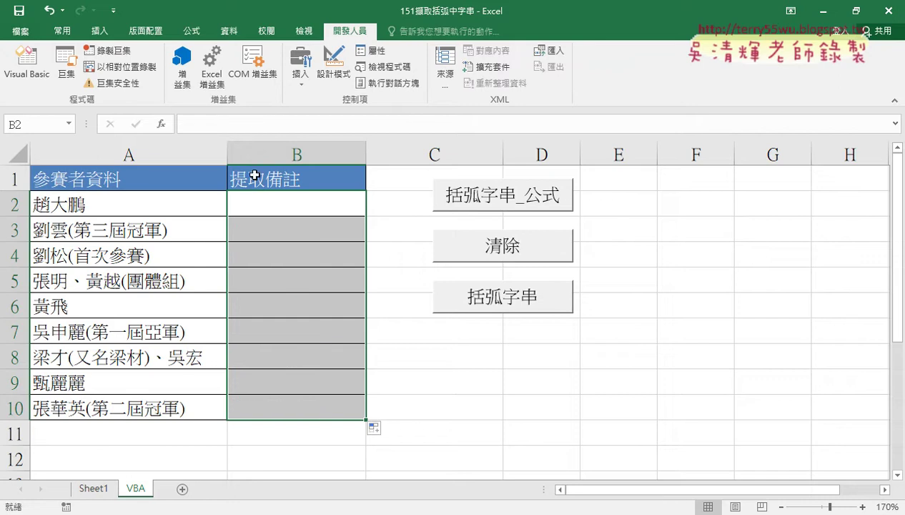
- In the VBA editor, delete all Module1 code, leaving an empty Sub 括弧字串_公式 with an indented blank line
left_click(22, 73)
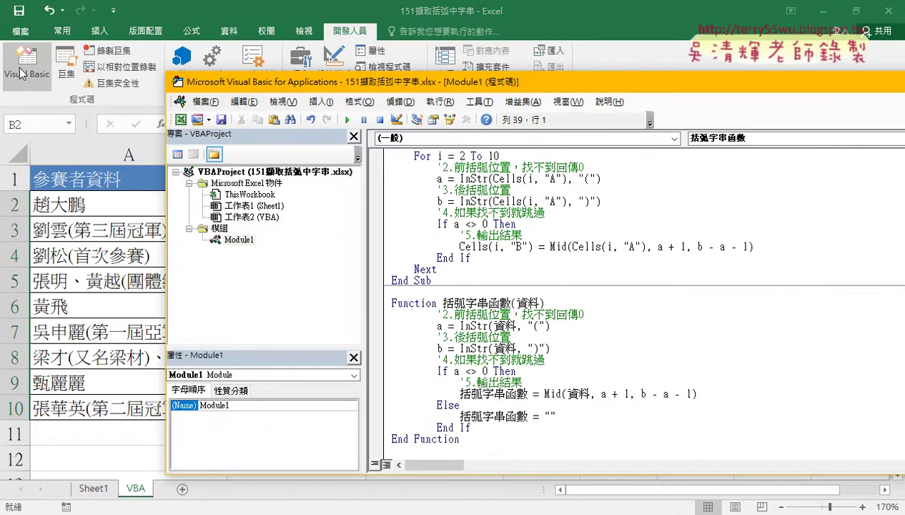
scroll(415, 367, "up", 1)
scroll(415, 366, "up", 3)
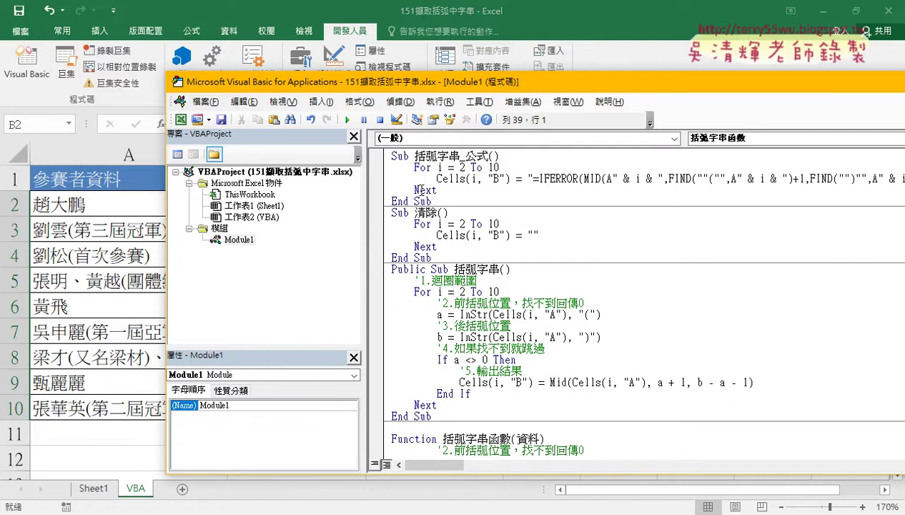
scroll(424, 388, "down", 3)
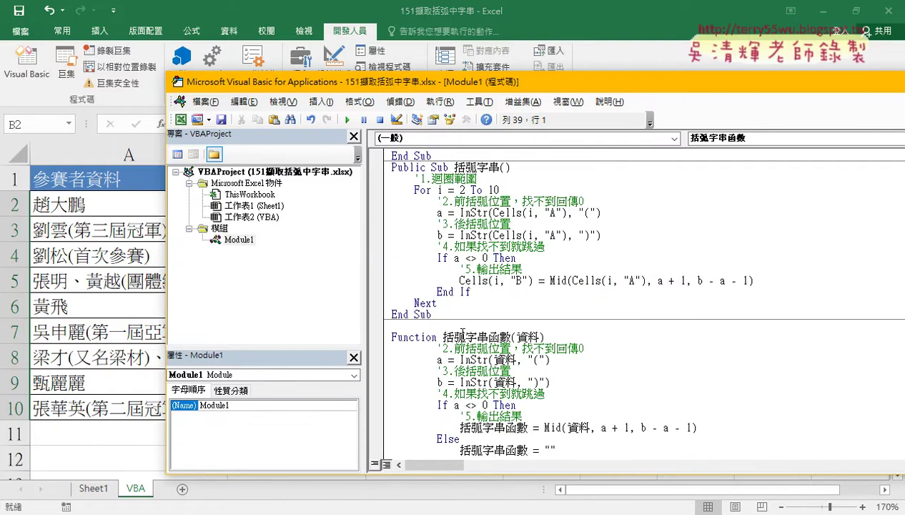
scroll(455, 372, "down", 2)
mouse_move(465, 427)
left_mouse_down()
mouse_move(479, 155)
mouse_move(490, 155)
left_mouse_up()
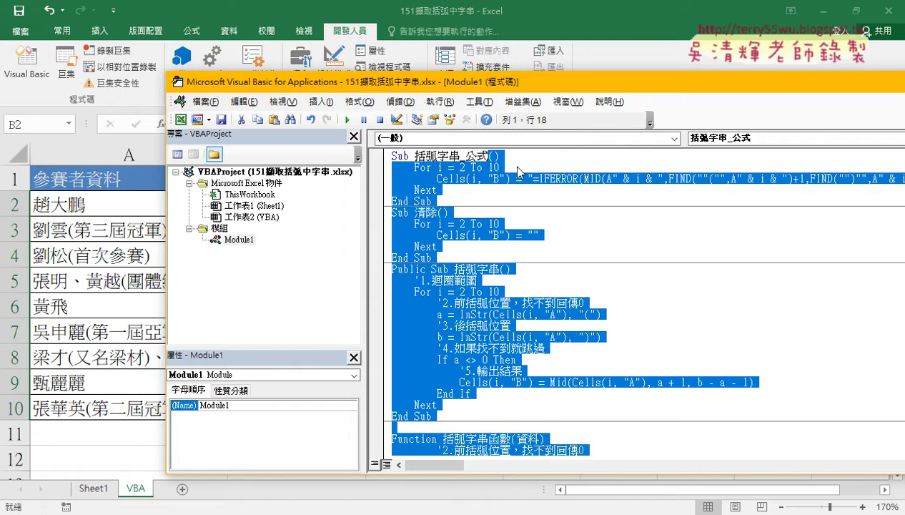
key("Delete")
key("Return")
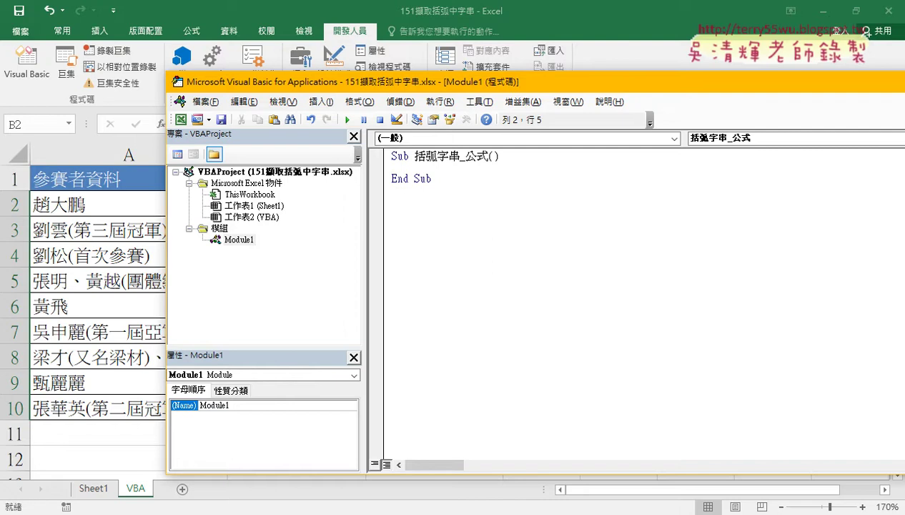
key("Tab")
- Narrow the project panes, select Module1, and move the editor so column B is visible
left_click_drag(362, 237, 270, 232)
left_click(238, 240)
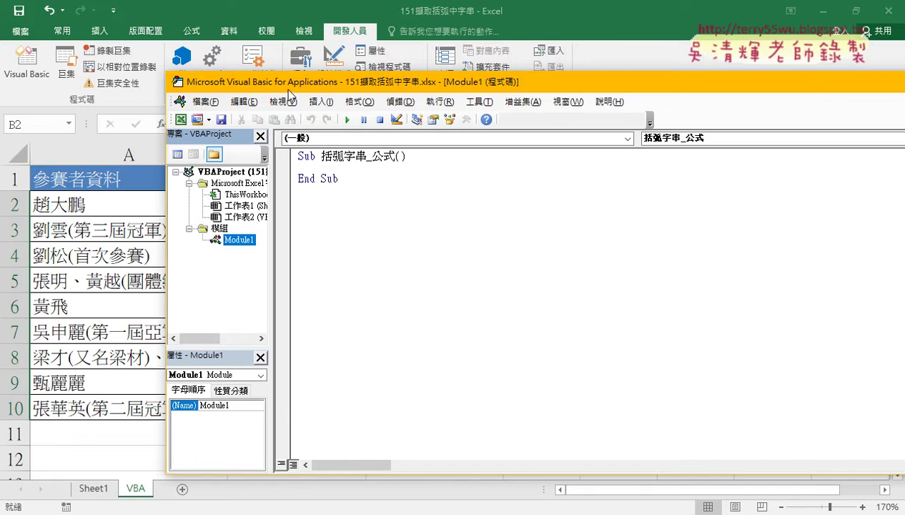
left_click_drag(286, 82, 446, 77)
- Add a For i = 2 To 10 … Next loop inside 括弧字串_公式
right_click(401, 201)
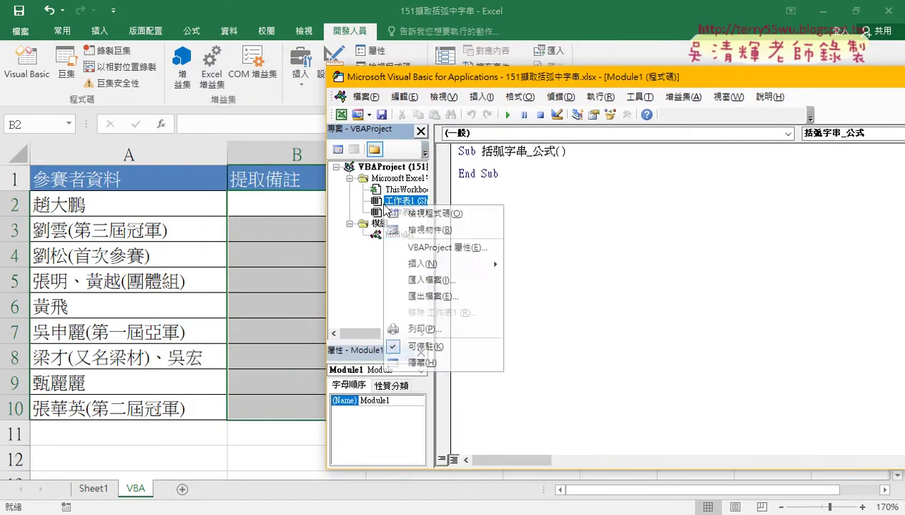
mouse_move(428, 264)
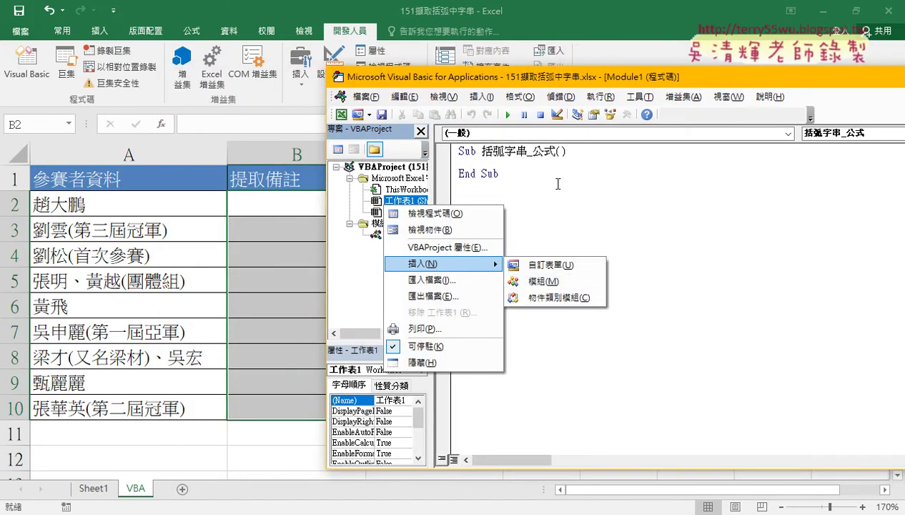
left_click(528, 160)
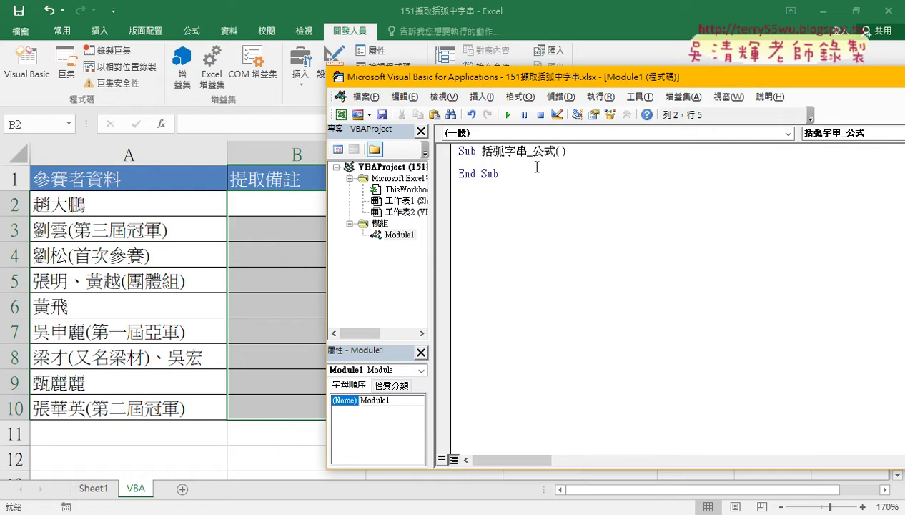
type("fo")
type("r i=")
type("2 t")
type("o 1")
type("0")
key("Return")
key("Return")
type("ne")
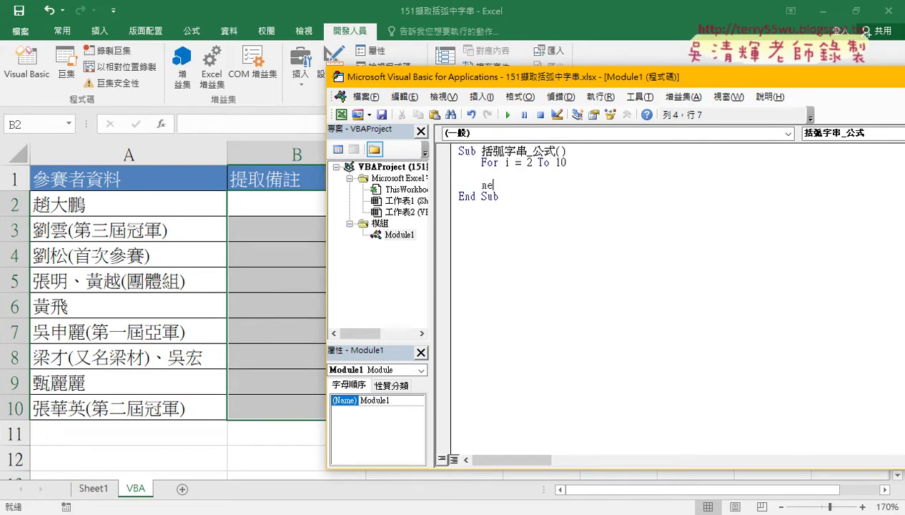
type("xt")
left_click(581, 248)
- Put the indented line Cells(i, "B") = "" inside the loop to blank each column B cell
left_click_drag(506, 84, 445, 84)
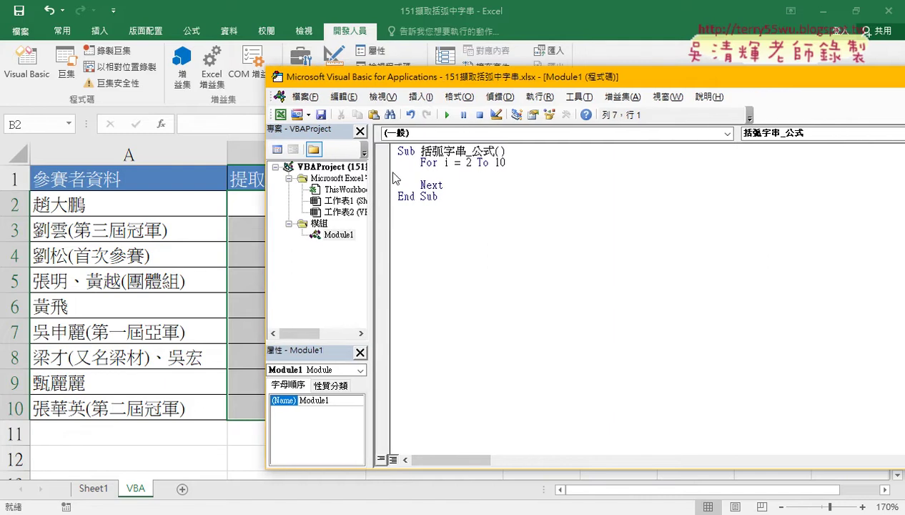
left_click_drag(296, 77, 341, 77)
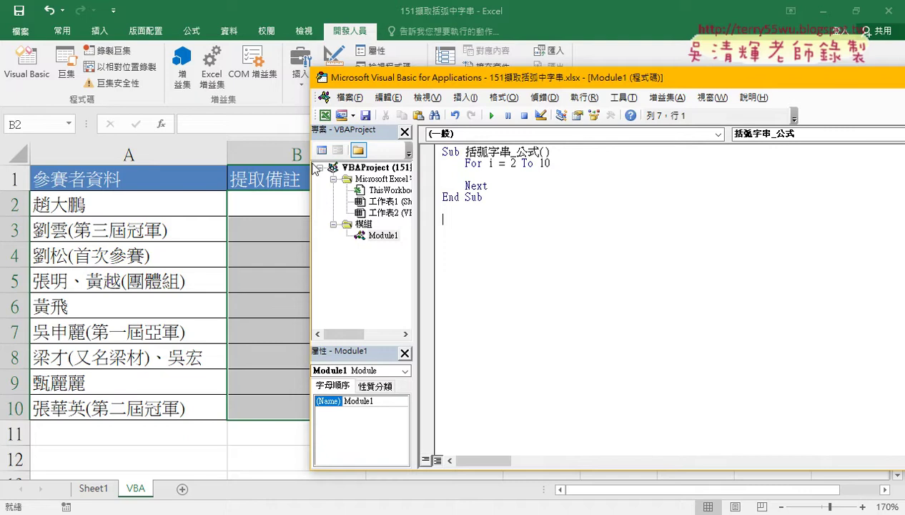
left_click_drag(310, 163, 265, 163)
left_click_drag(338, 82, 317, 84)
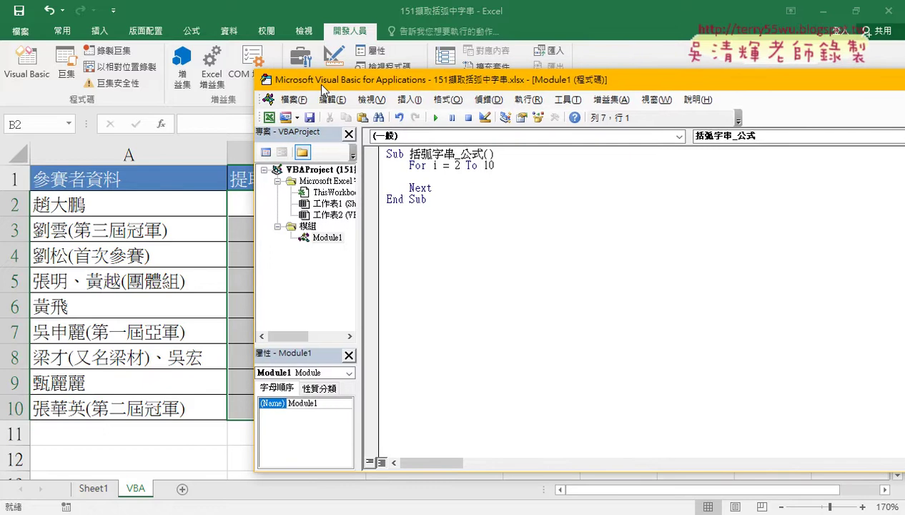
left_click(432, 177)
key("Tab")
left_click_drag(454, 83, 536, 85)
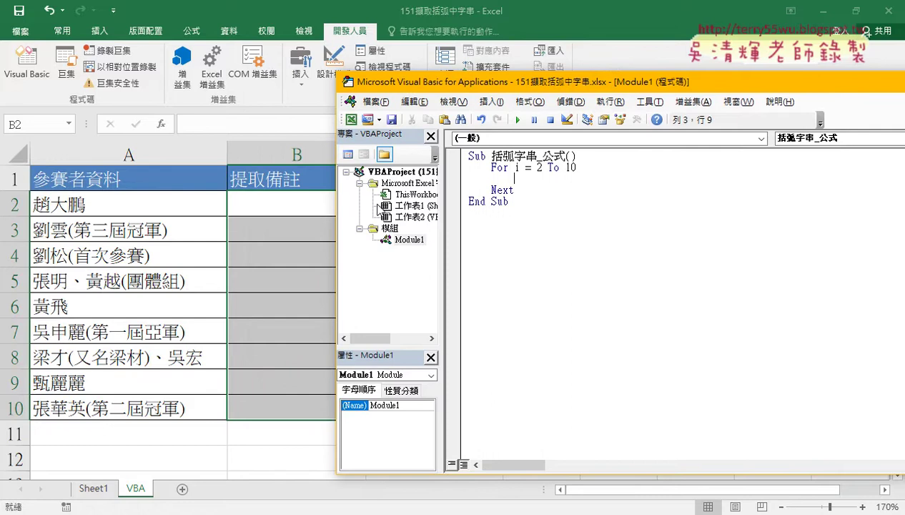
type("ce")
type("lls(")
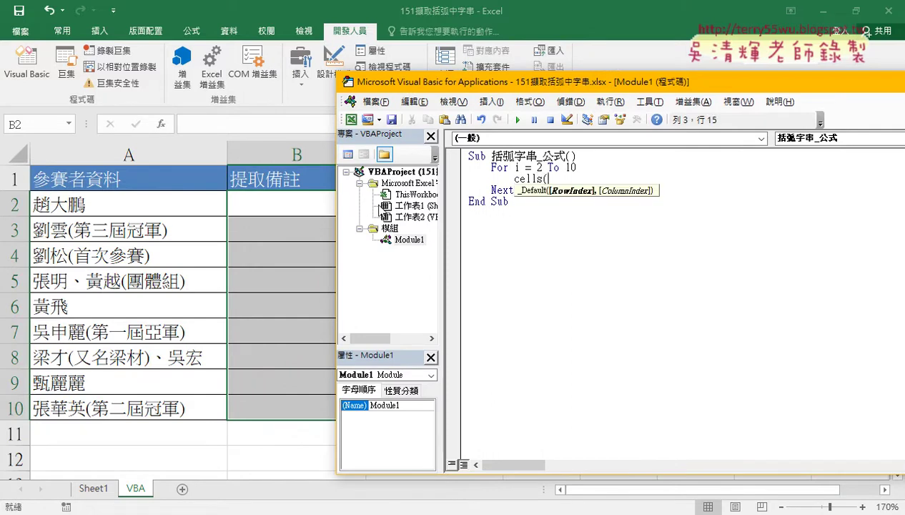
type("i")
type(",\"")
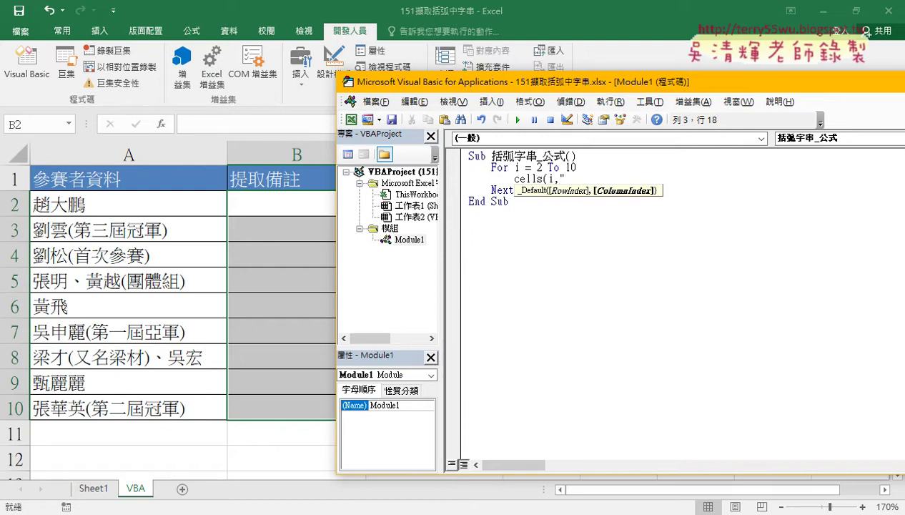
type("B\")")
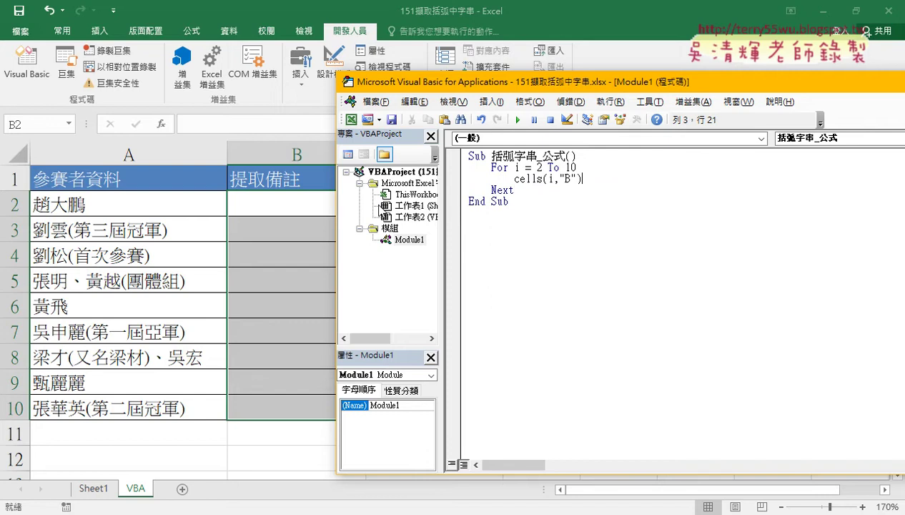
type("=\"\"")
left_click(516, 229)
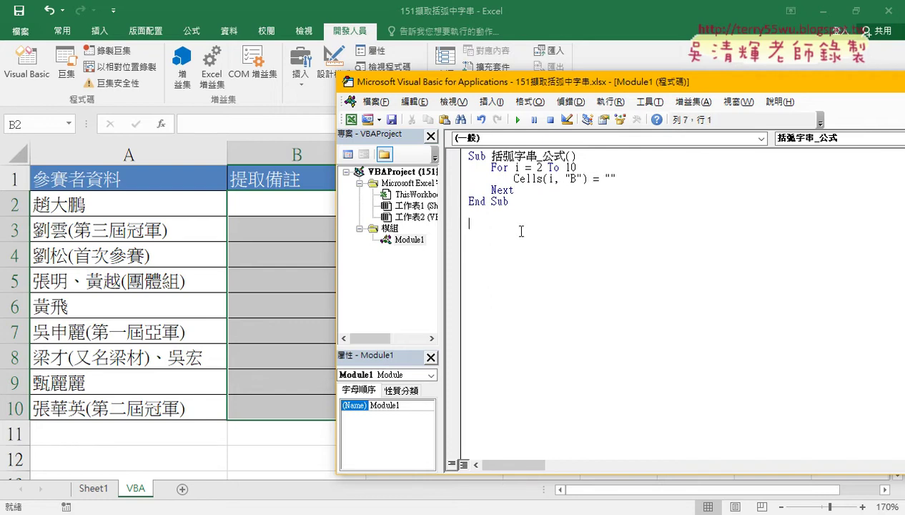
key("ctrl+a")
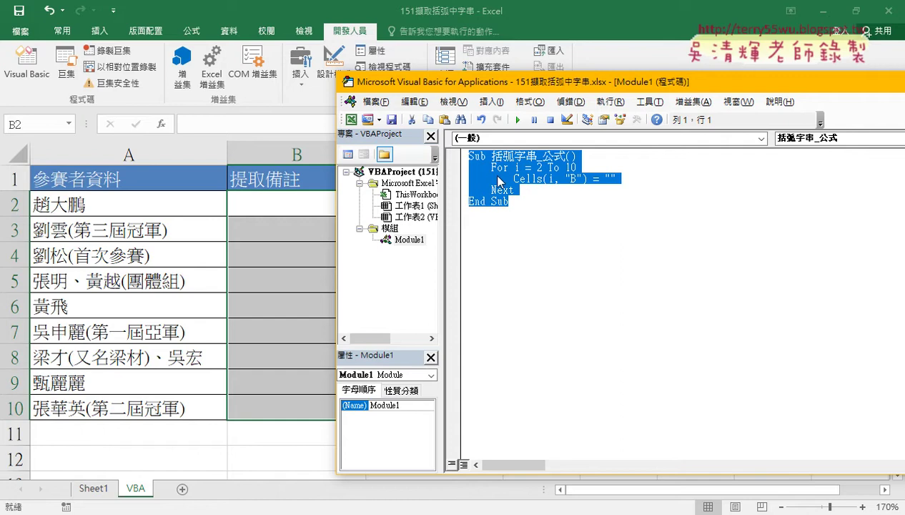
- Duplicate the macro below End Sub and rename the copy's Sub to 清除
mouse_move(499, 181)
left_mouse_down()
mouse_move(500, 232)
mouse_move(564, 224)
left_mouse_up()
left_click_drag(503, 222, 492, 224)
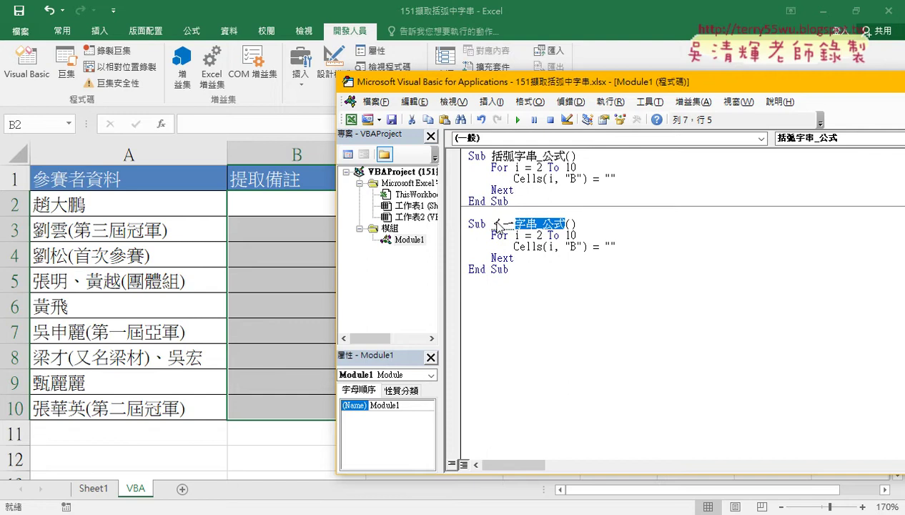
type("清ㄔ")
type("除")
key("Return")
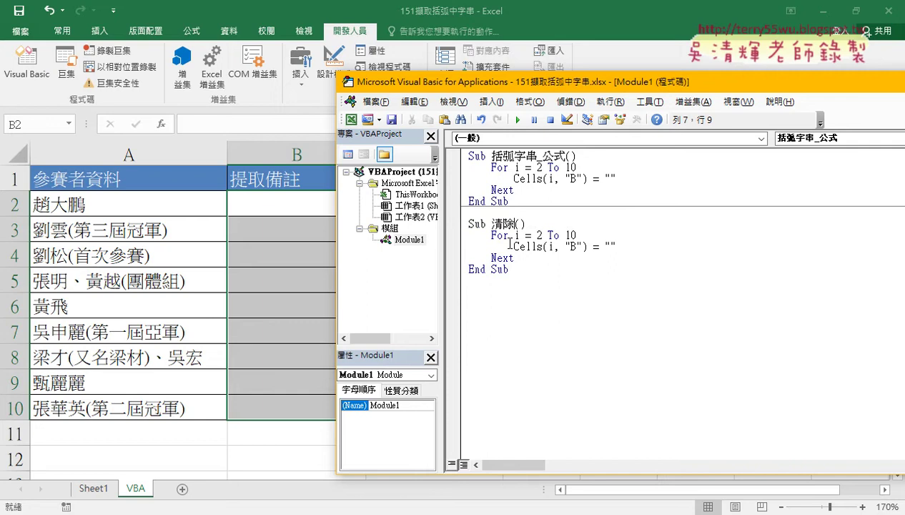
left_click_drag(529, 192, 510, 182)
left_click(511, 180)
left_click(606, 178)
- Copy B2's IFERROR bracket-extraction formula text from the formula bar, cancel editing, and bring up Notepad
left_click(98, 494)
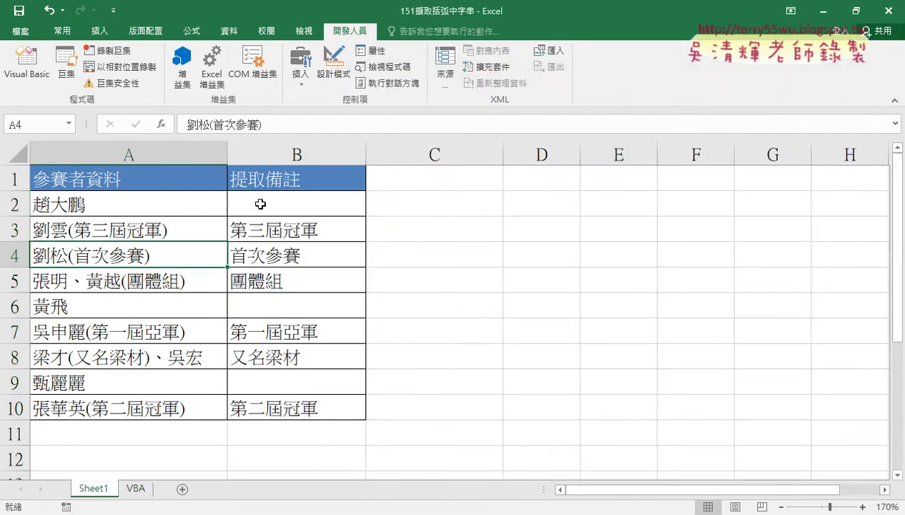
left_click(258, 202)
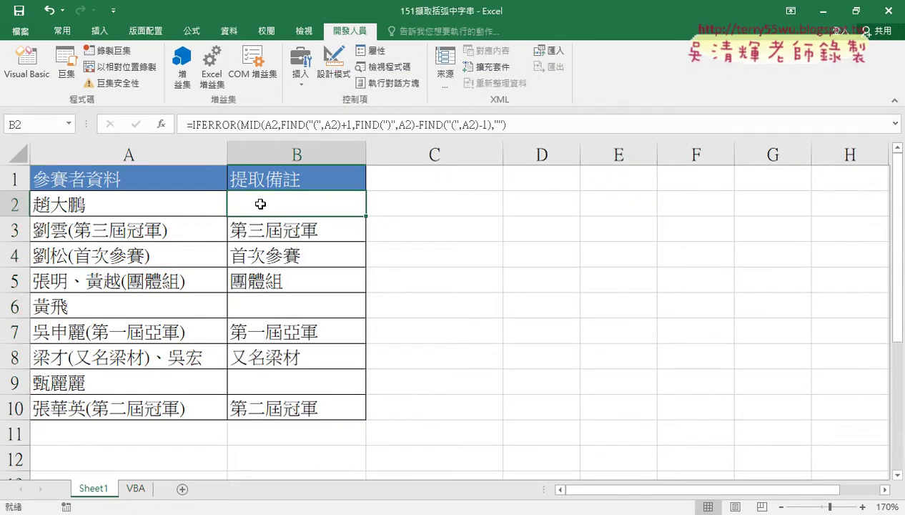
left_click(188, 125)
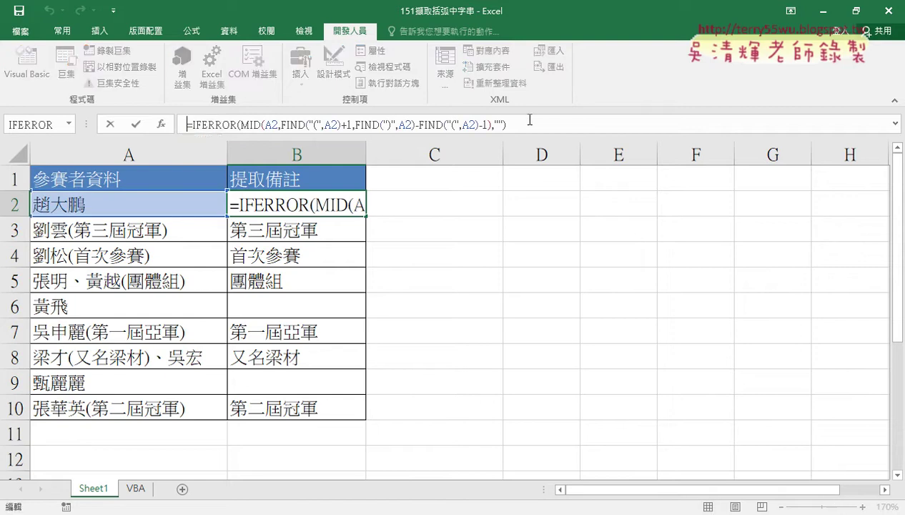
left_click_drag(526, 126, 187, 127)
right_click(233, 127)
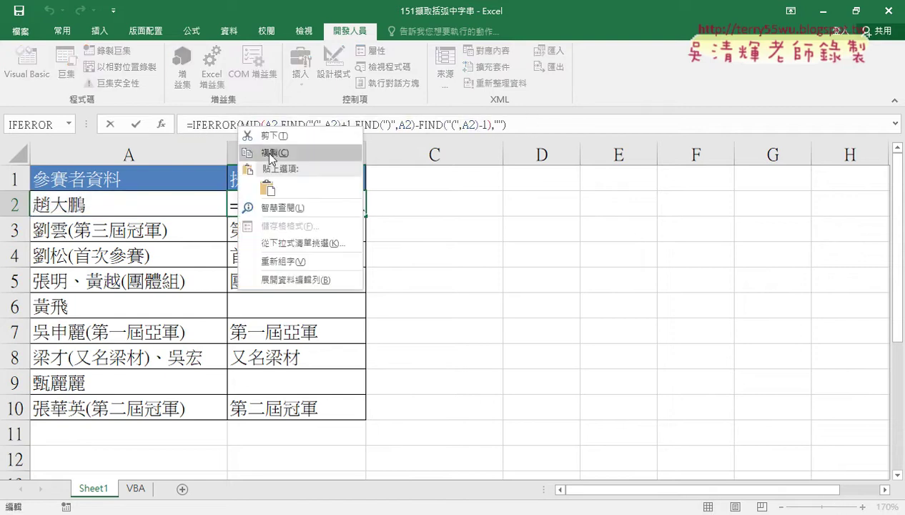
left_click(261, 148)
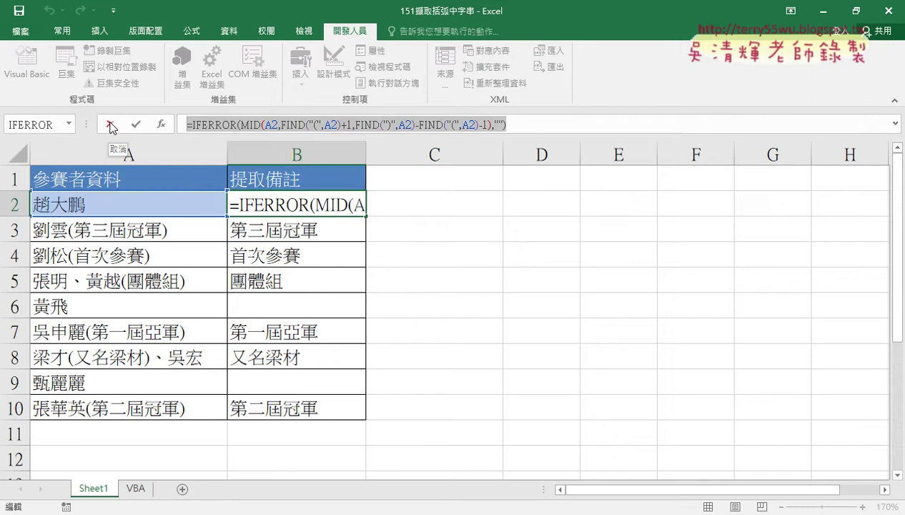
left_click(111, 127)
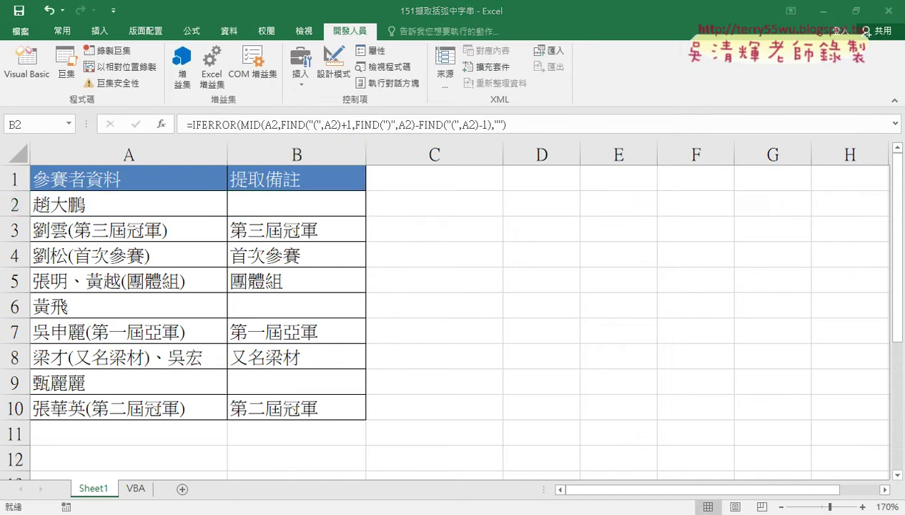
key("alt+Tab")
left_click_drag(307, 107, 536, 87)
- Paste the formula into Notepad and Replace All " with "" to double every quote
right_click(378, 109)
left_click(400, 173)
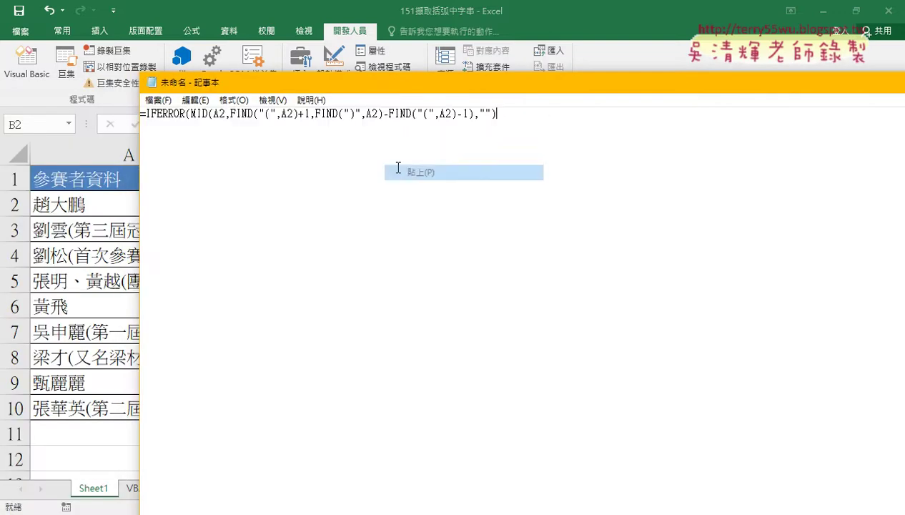
left_click(187, 106)
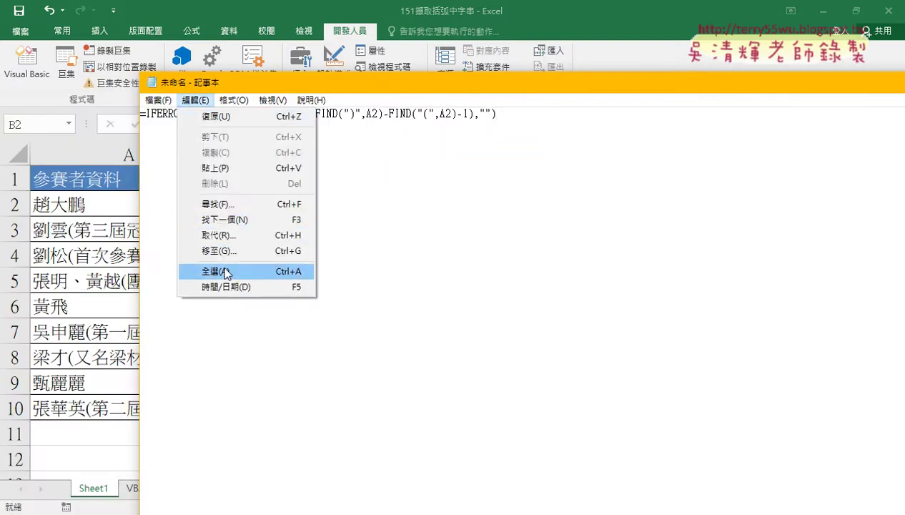
left_click(226, 235)
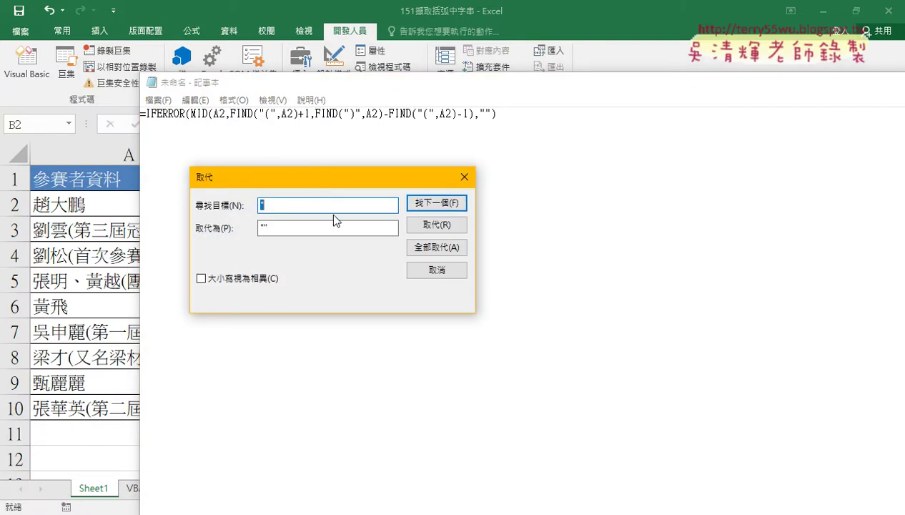
left_click(306, 227)
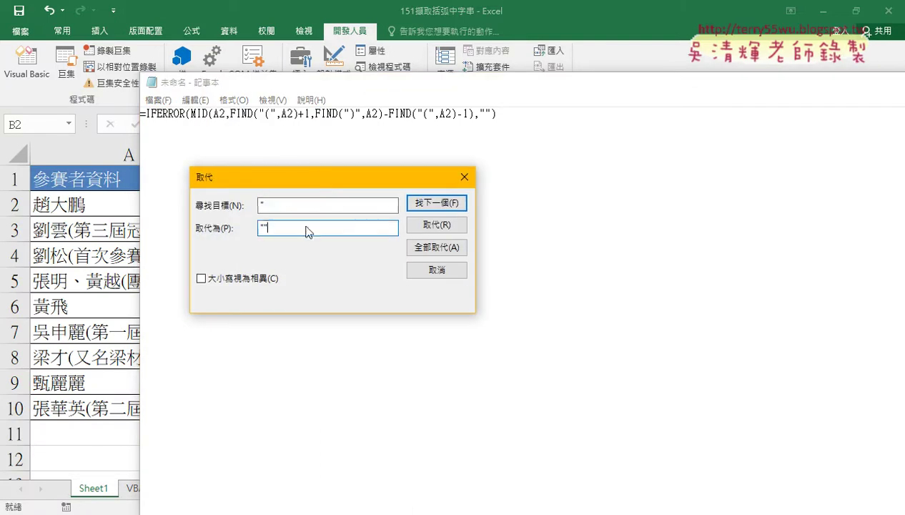
left_click(451, 245)
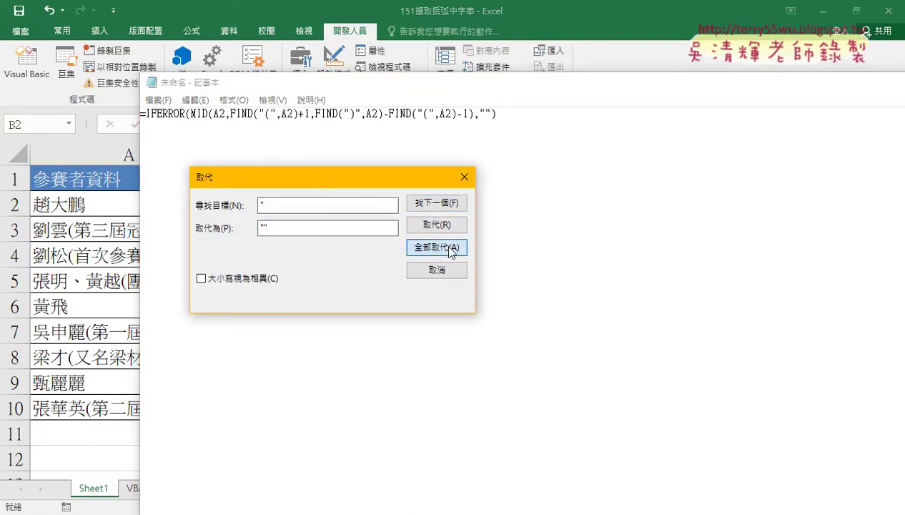
left_click(463, 177)
- Copy the quote-doubled formula line and return to the VBA editor
left_click_drag(541, 115, 140, 114)
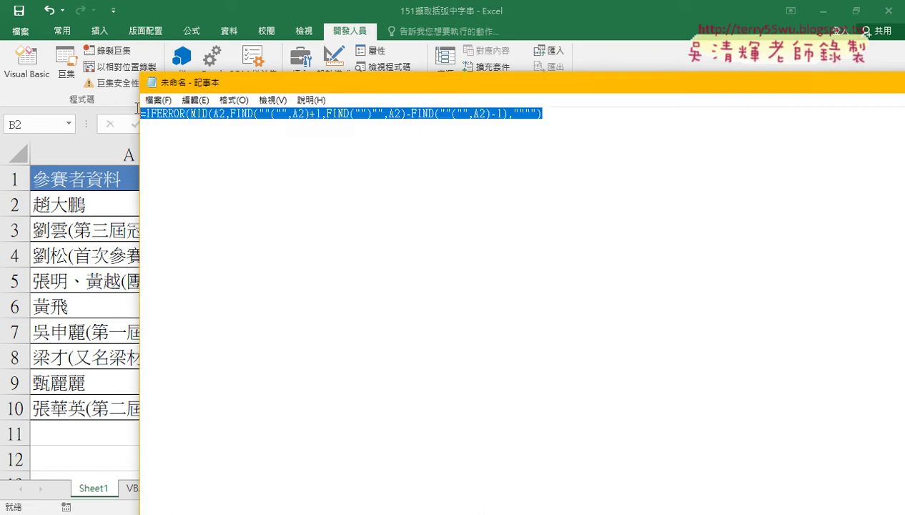
right_click(239, 117)
left_click(262, 163)
left_click(293, 511)
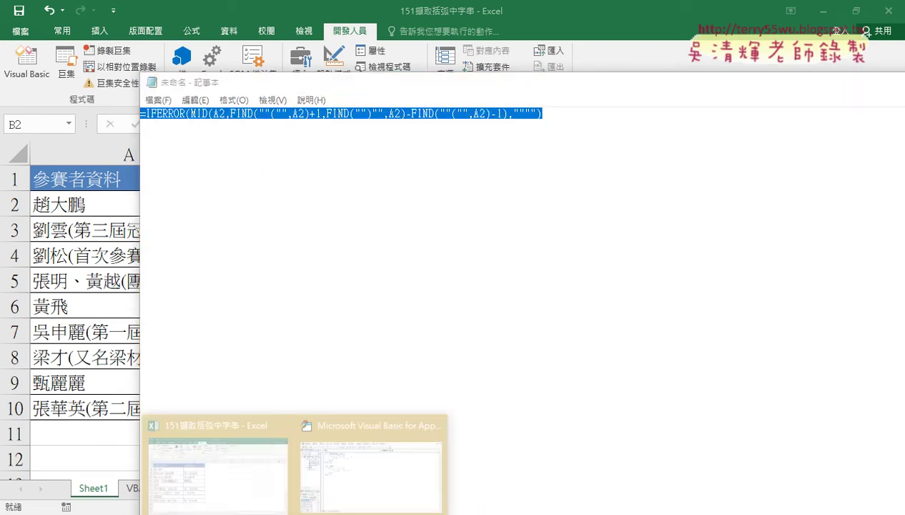
left_click(370, 471)
- Paste the quote-doubled formula between the empty quotes of the Cells(i, "B") line, then minimize Notepad
left_click(610, 178)
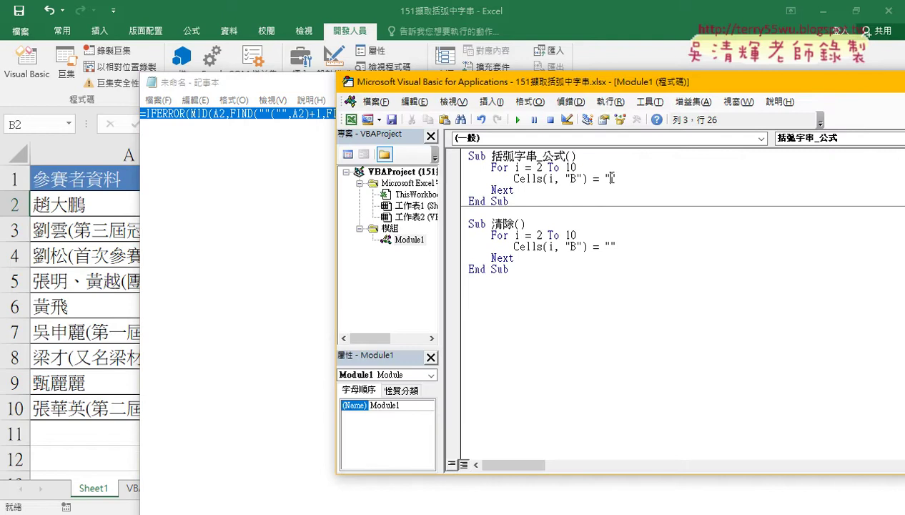
right_click(609, 178)
left_click(629, 218)
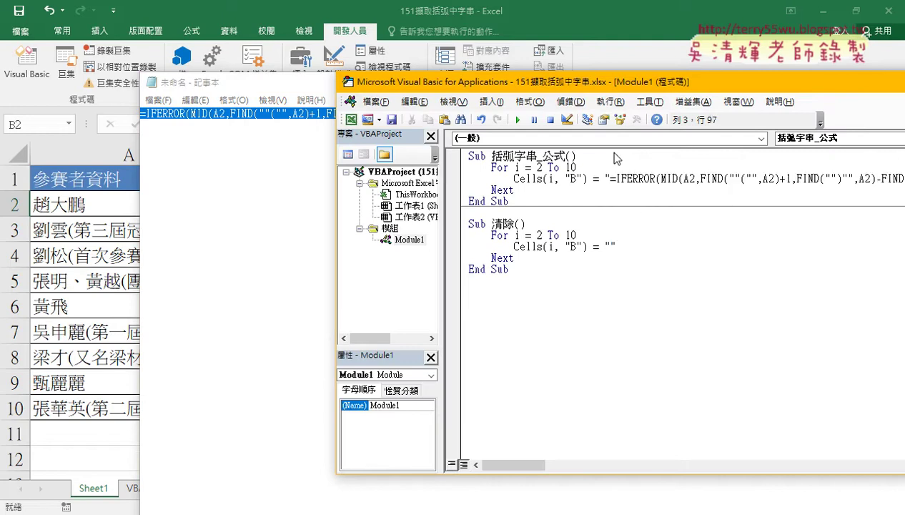
left_click_drag(588, 88, 263, 74)
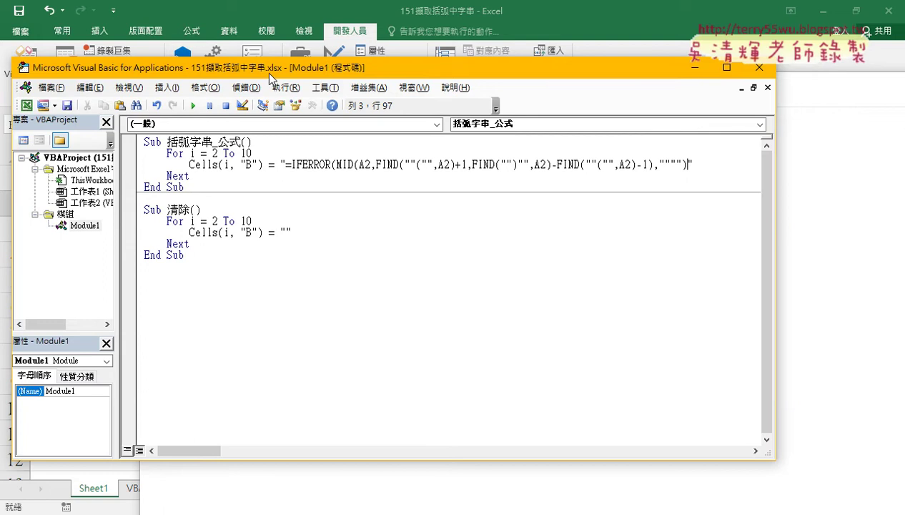
left_click(812, 90)
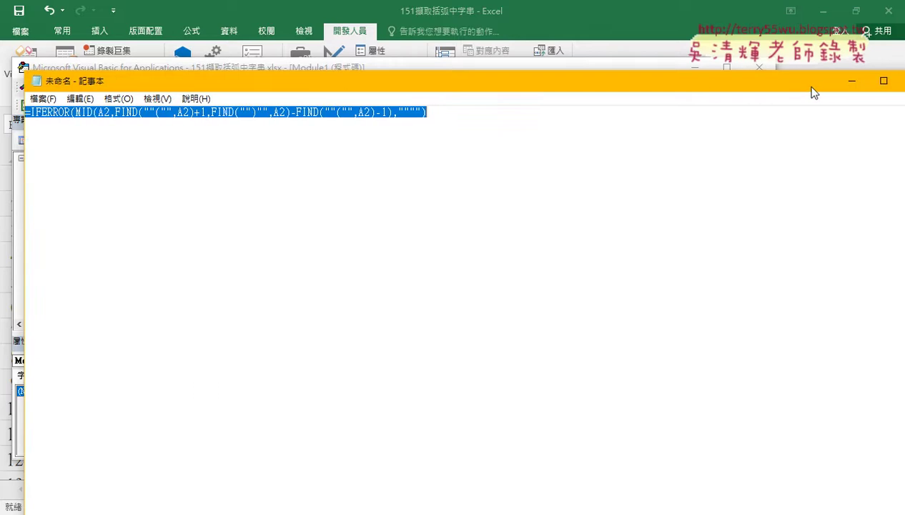
left_click(851, 81)
left_click_drag(546, 73, 842, 71)
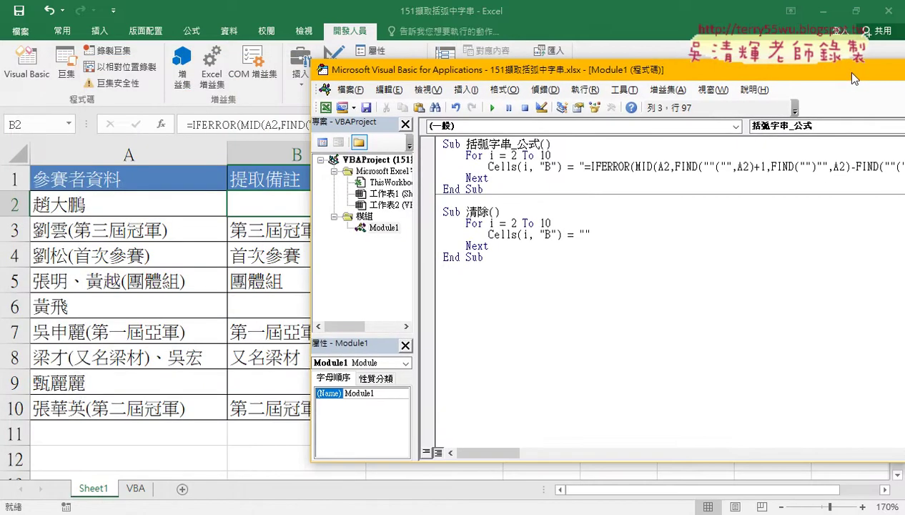
- Run 括弧字串_公式 and compare B4's and B2's formulas, which both reference A2
left_click(629, 166)
left_click(492, 107)
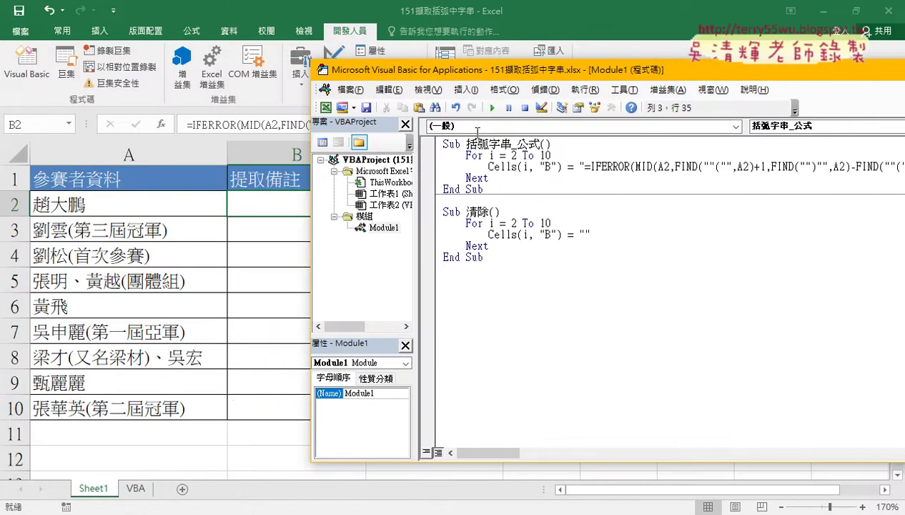
left_click(267, 232)
left_click(262, 255)
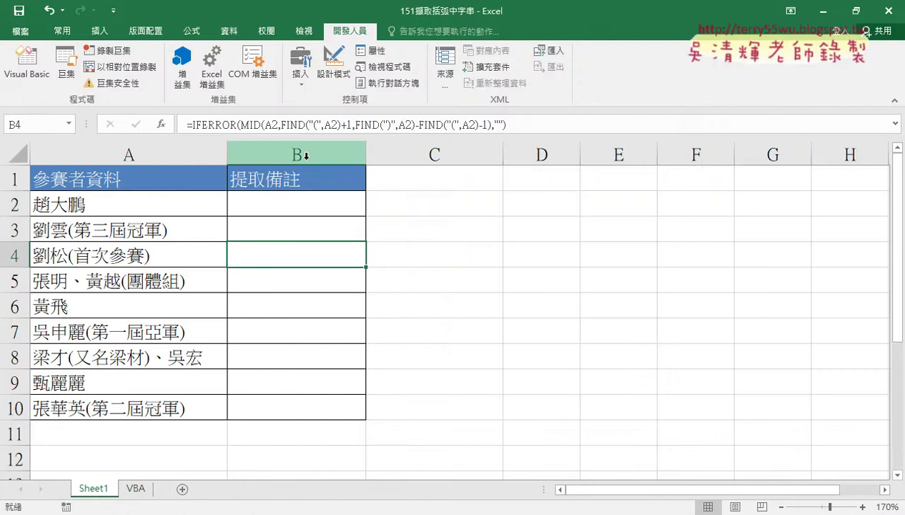
left_click(276, 200)
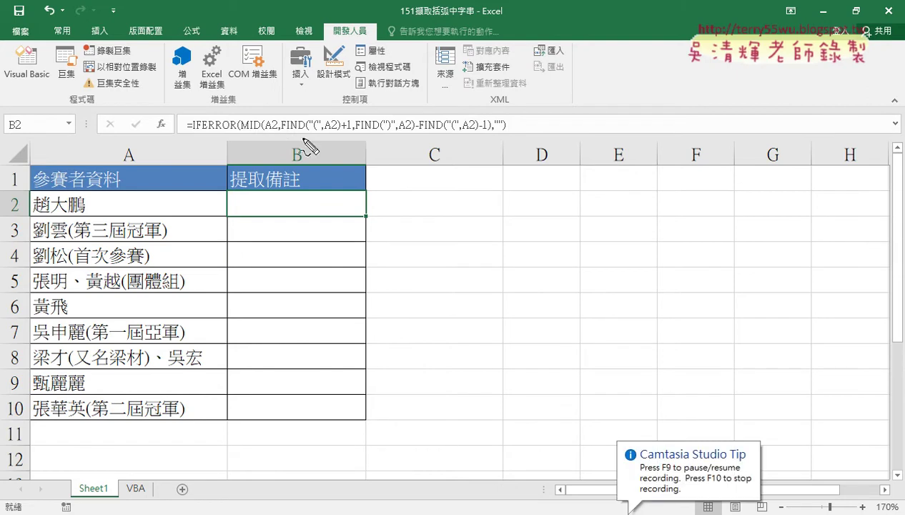
left_click_drag(265, 131, 341, 132)
left_click_drag(398, 131, 476, 131)
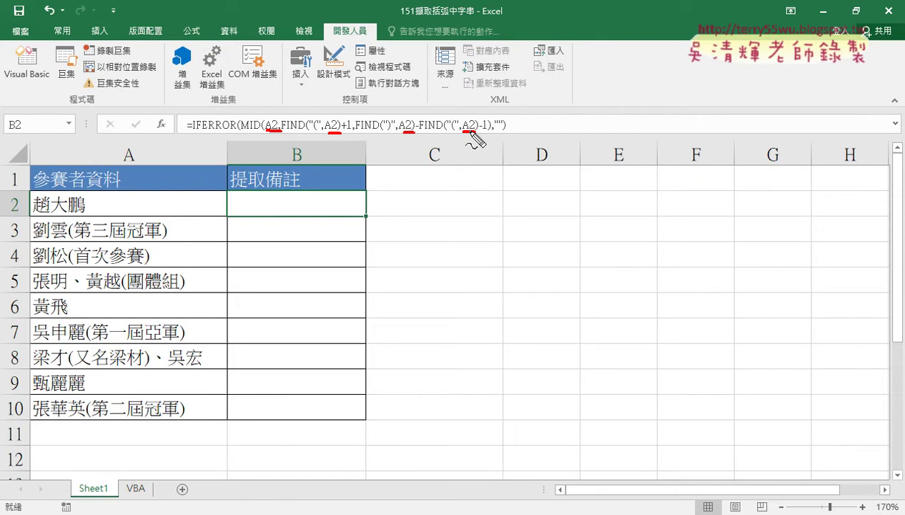
key("Escape")
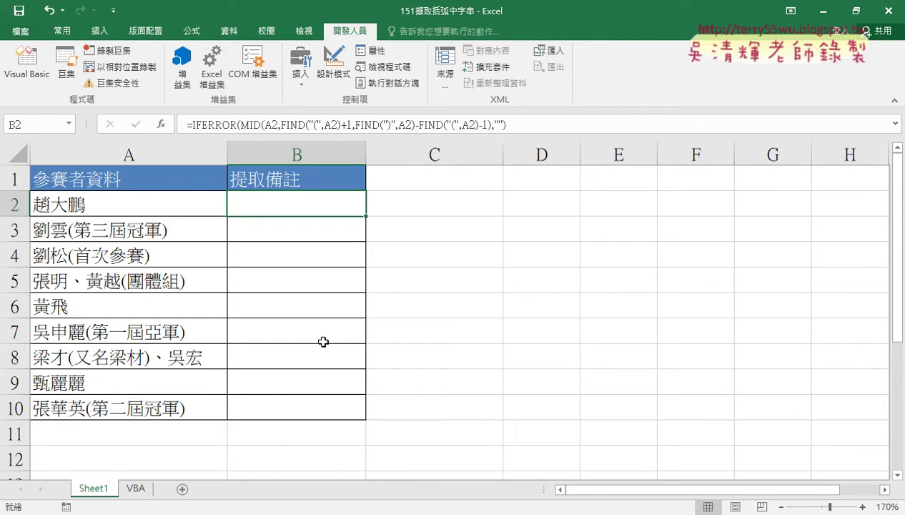
left_click(375, 475)
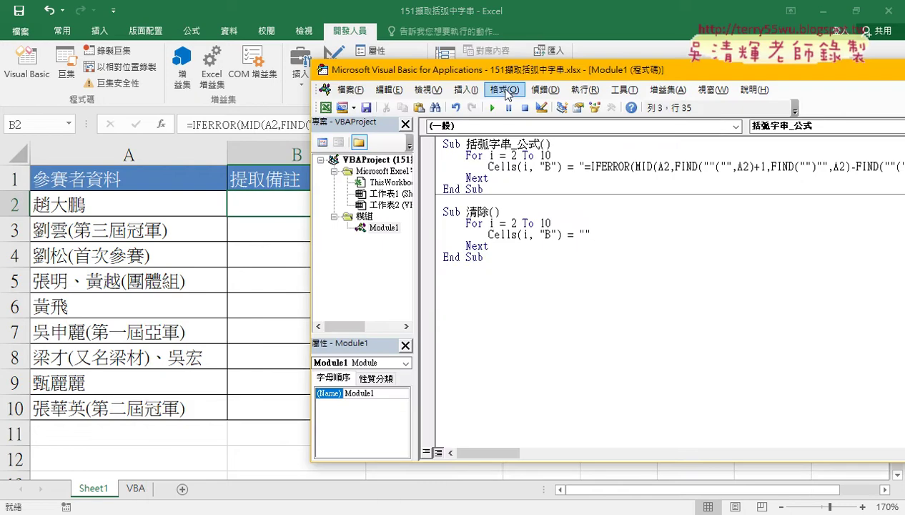
- Replace the 2 in MID(A2 with " & i & ", then select that fragment to copy it
left_click_drag(500, 80, 352, 76)
left_click_drag(516, 166, 522, 167)
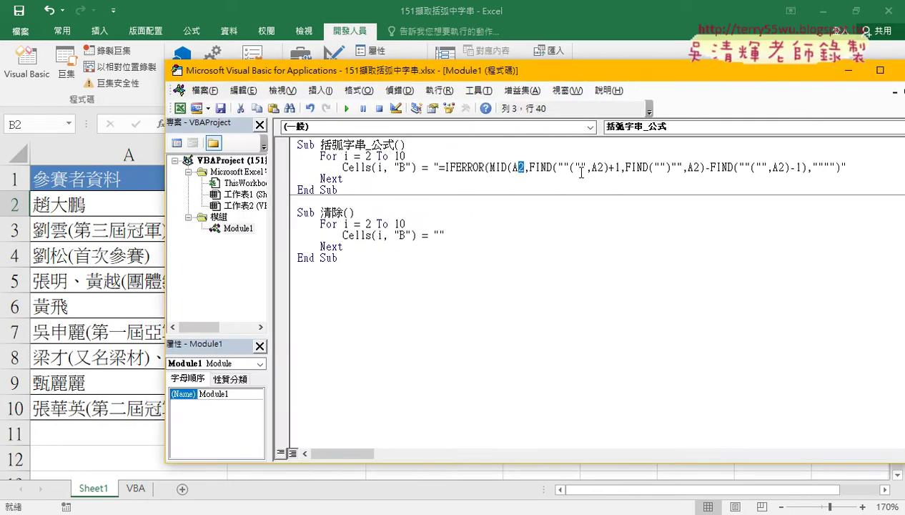
type("\"")
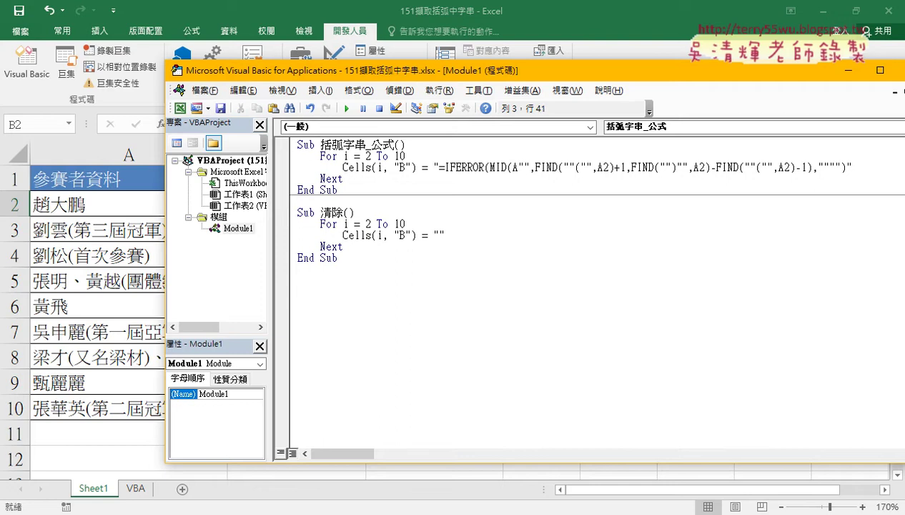
type("&&")
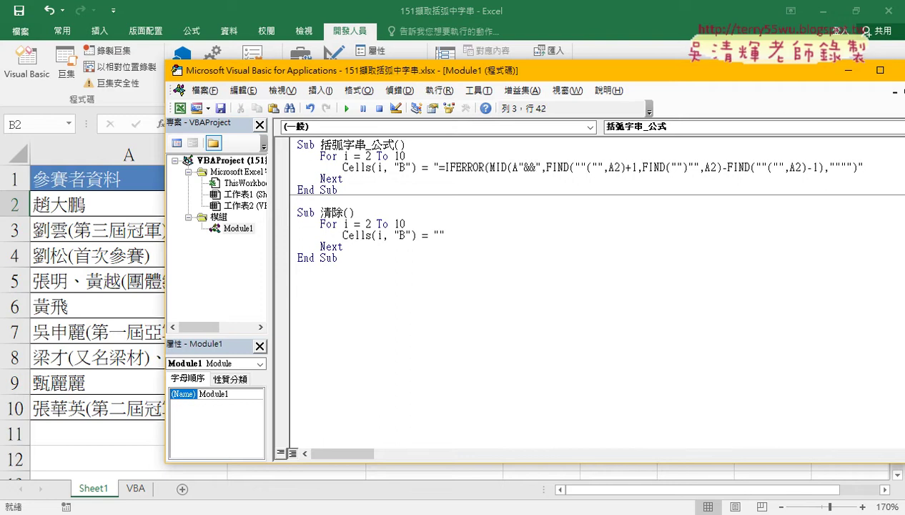
type("i")
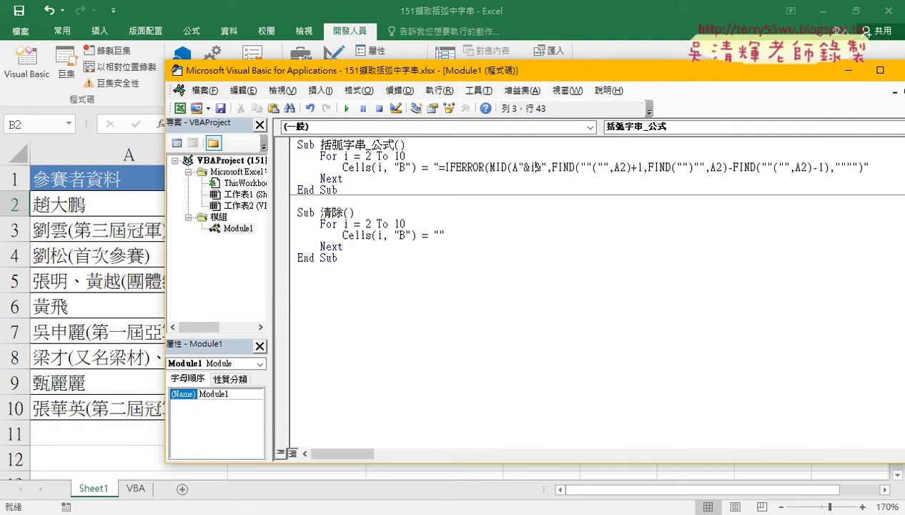
left_click(525, 166)
key("Right")
key("space")
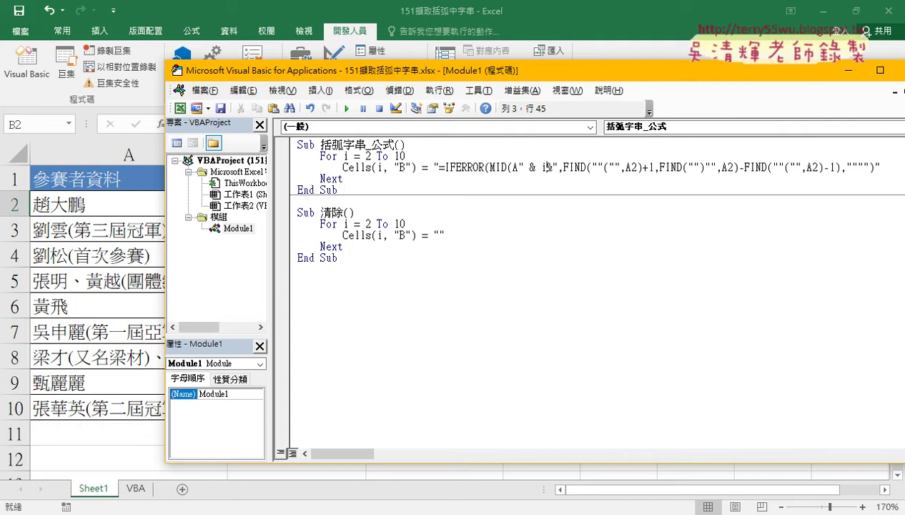
key("Right")
key("space")
key("Right")
key("space")
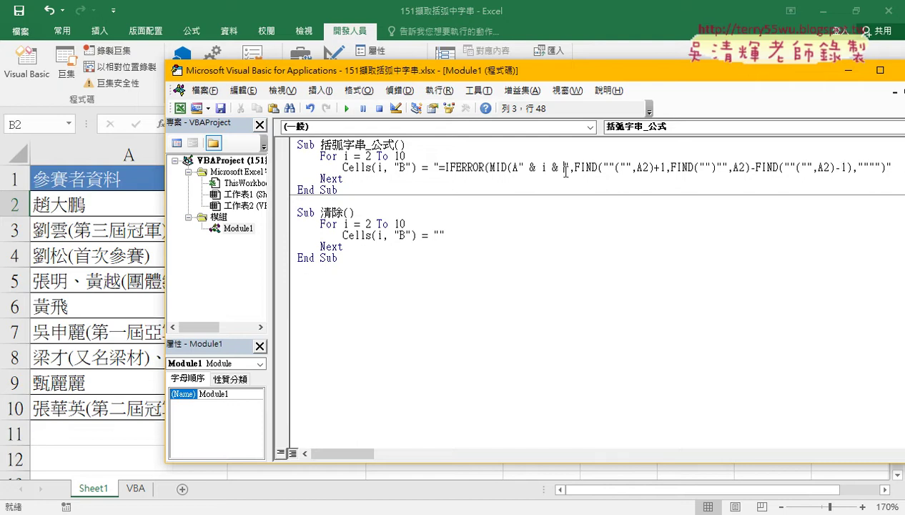
left_click_drag(564, 167, 520, 167)
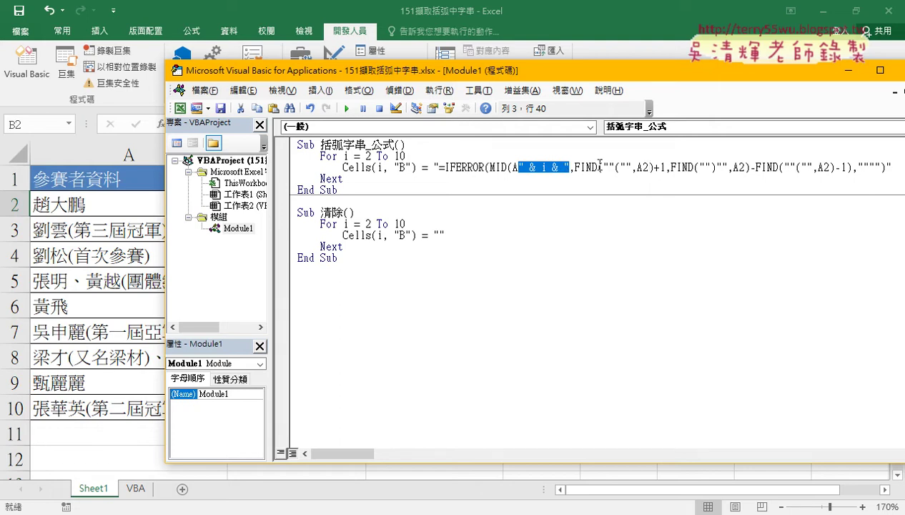
right_click(543, 168)
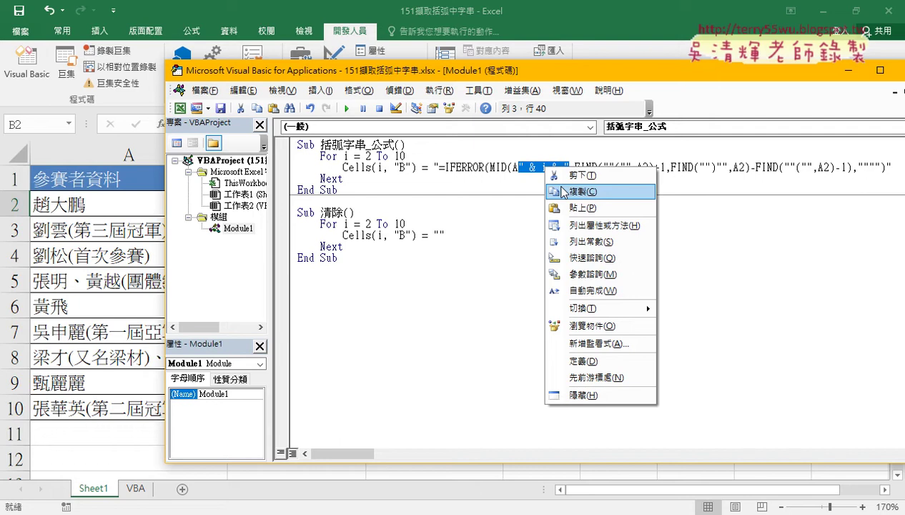
- Copy the " & i & " fragment and paste it over the 2 in both FIND A2 references
left_click(562, 191)
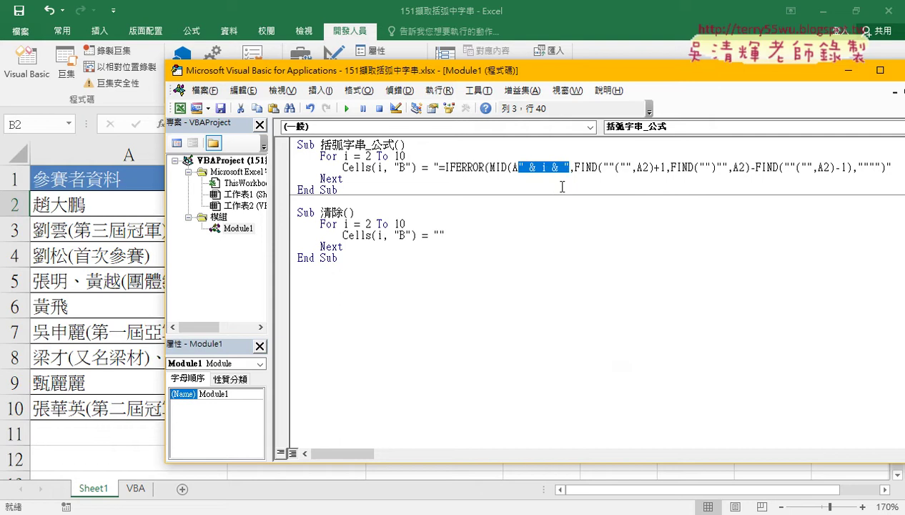
left_click_drag(500, 70, 368, 70)
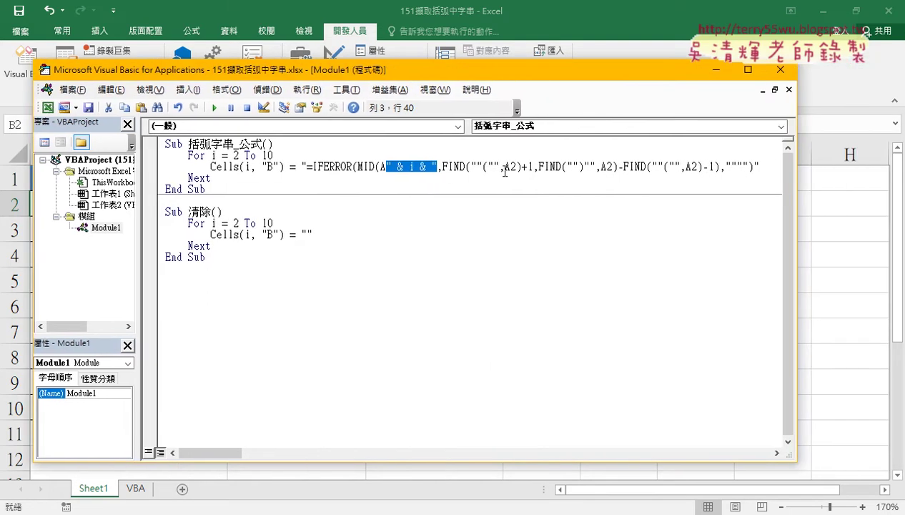
left_click_drag(509, 167, 515, 169)
right_click(514, 169)
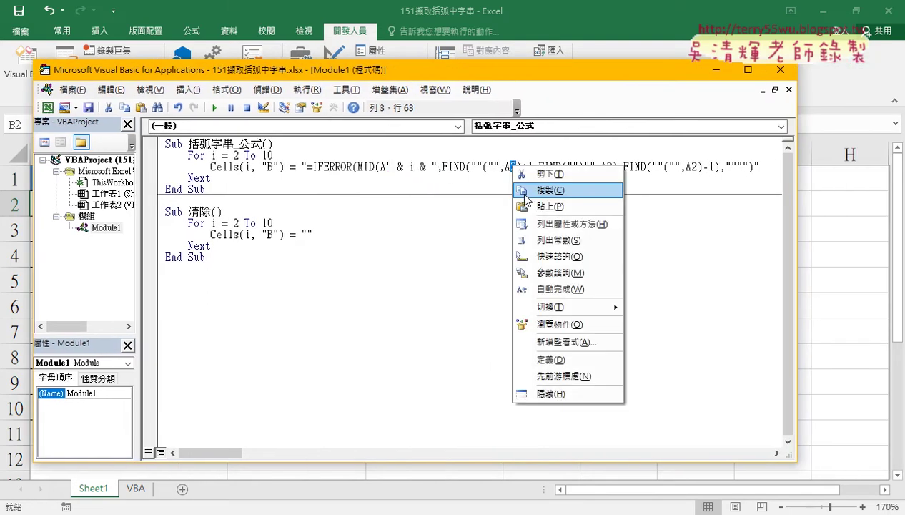
left_click(531, 206)
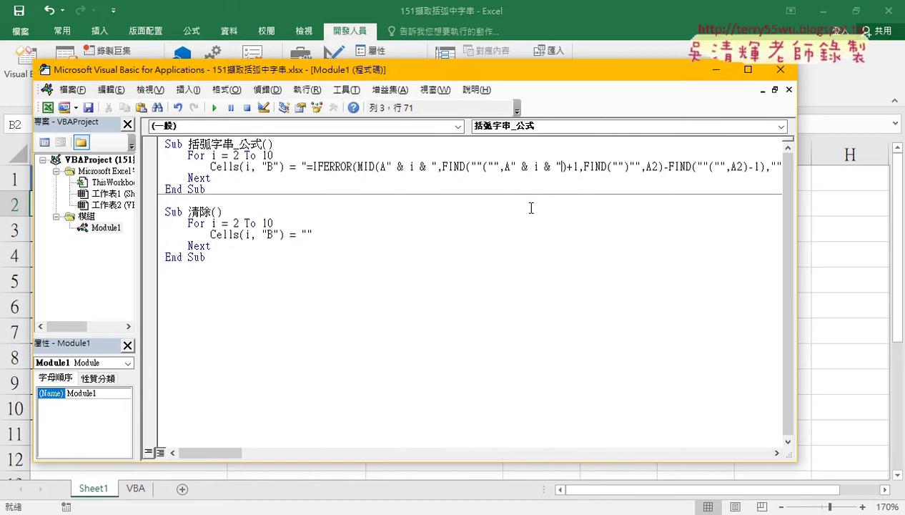
left_click_drag(651, 168, 657, 168)
right_click(654, 169)
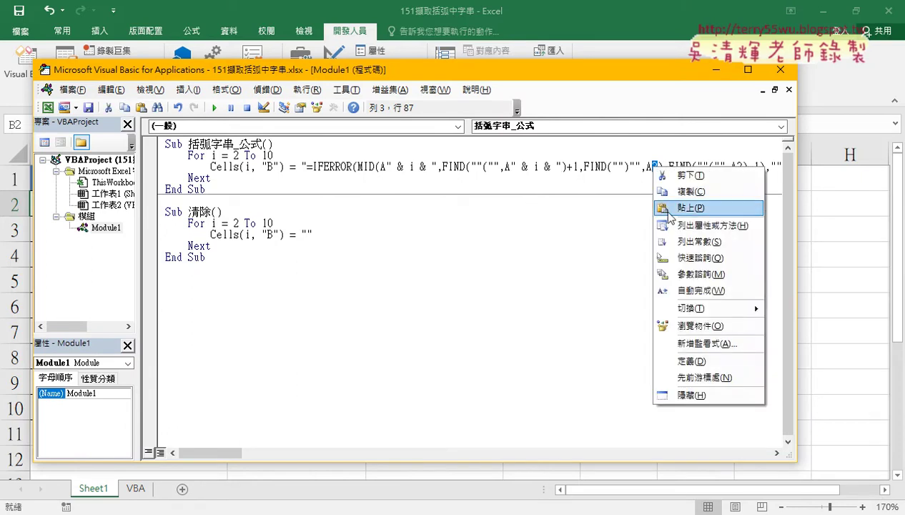
left_click(664, 208)
- Replace the 2 in the last A2 reference with the " & i & " fragment too
left_click_drag(793, 210, 864, 208)
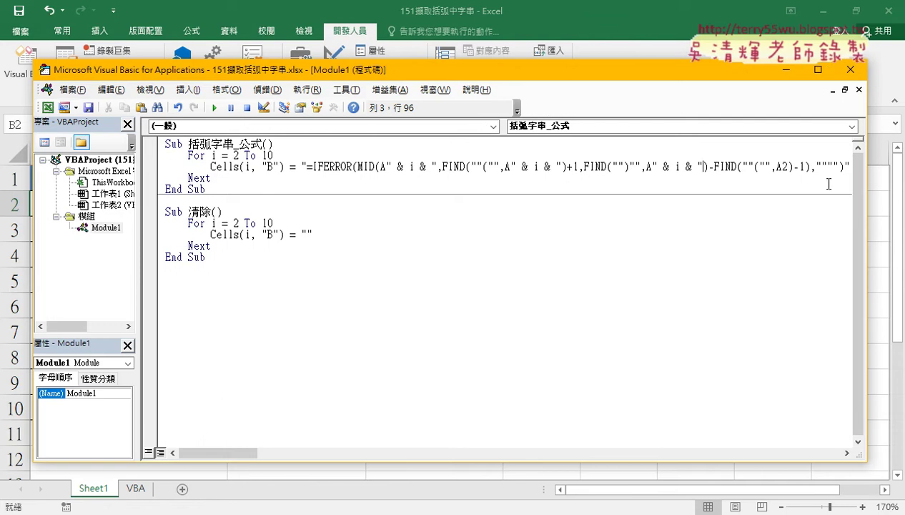
left_click_drag(779, 166, 787, 166)
right_click(783, 167)
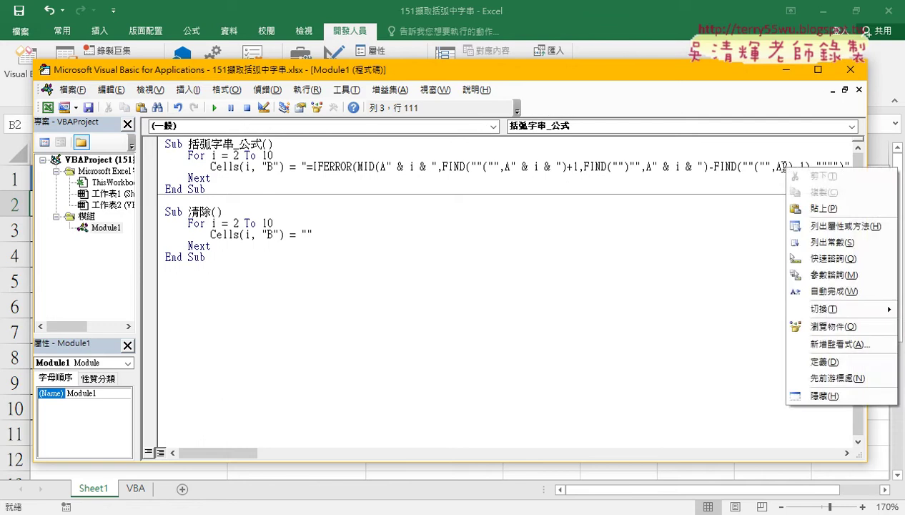
key("Escape")
right_click(784, 167)
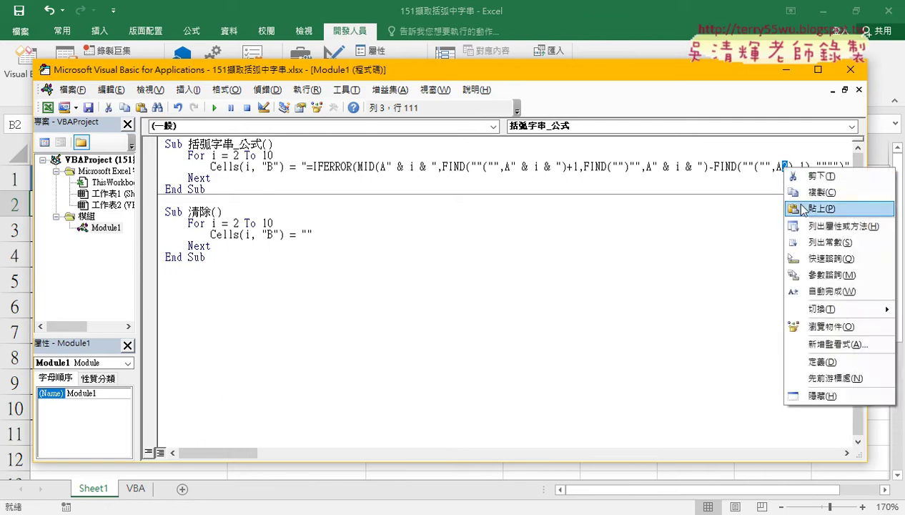
left_click(794, 207)
left_click_drag(443, 72, 434, 71)
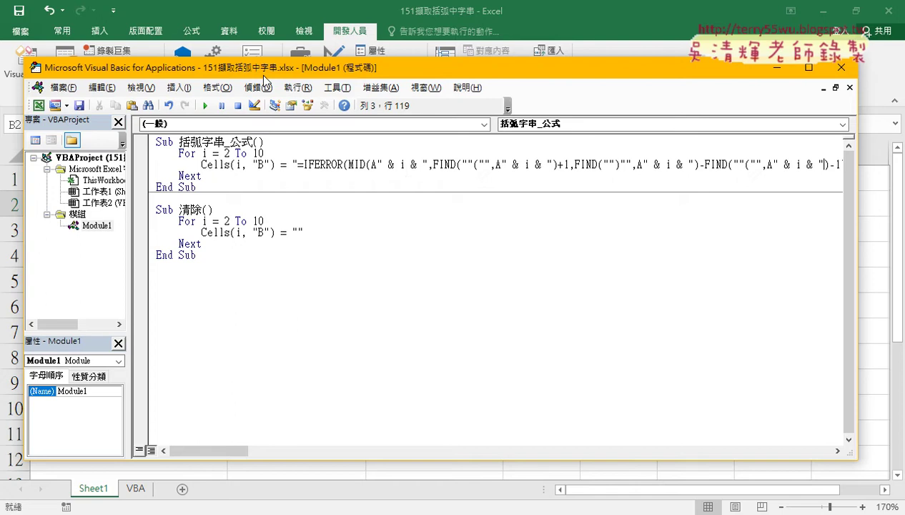
- Run 括弧字串_公式 to fill column B with the bracketed notes
left_click_drag(256, 67, 561, 70)
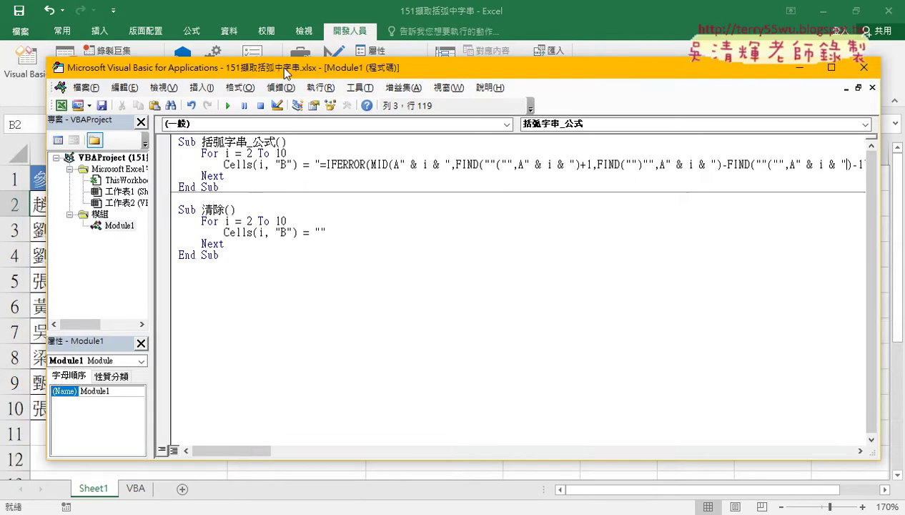
left_click(529, 166)
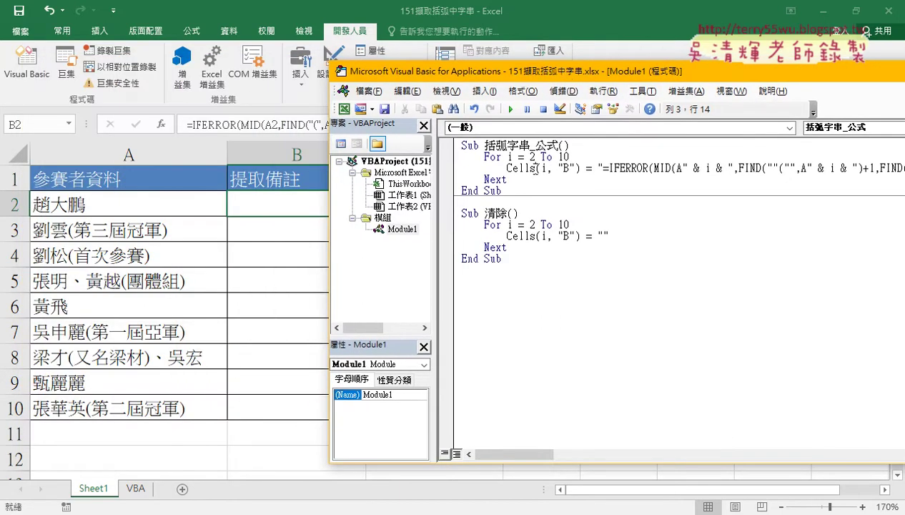
left_click(513, 109)
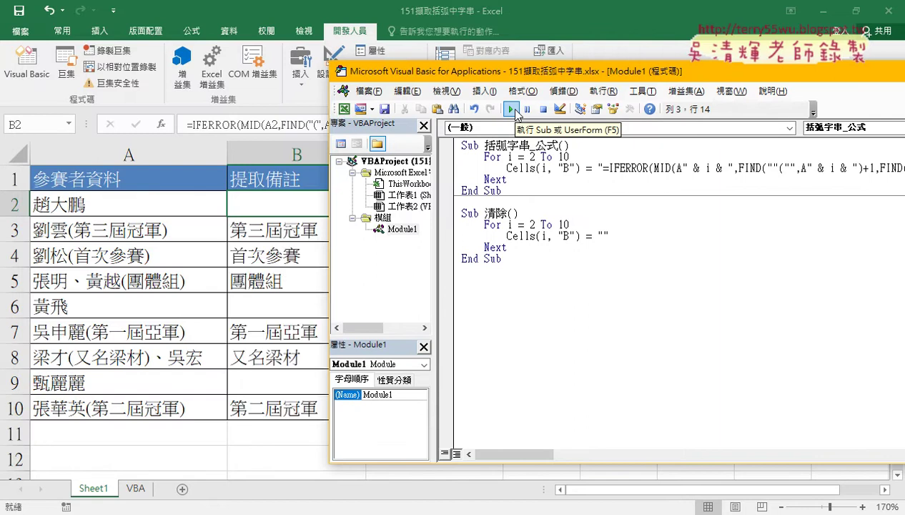
- Run the 清除 macro to empty column B again
left_click(536, 236)
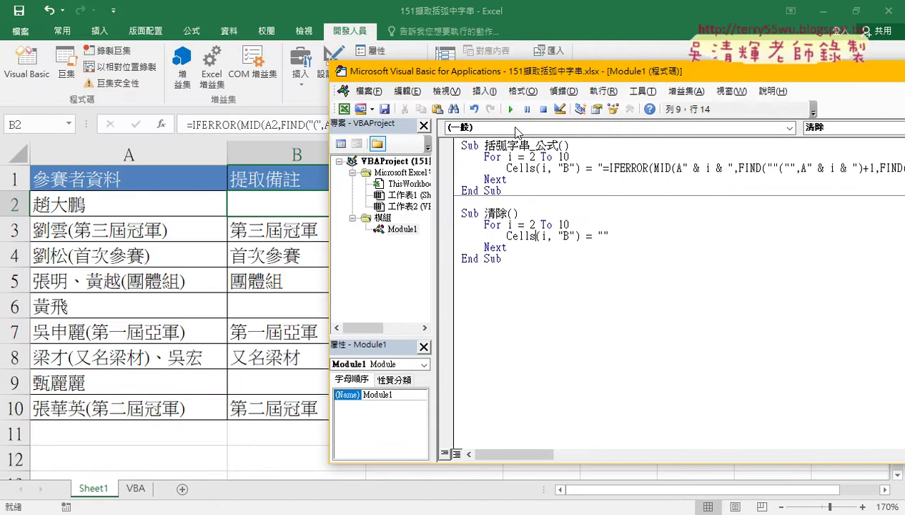
left_click(512, 110)
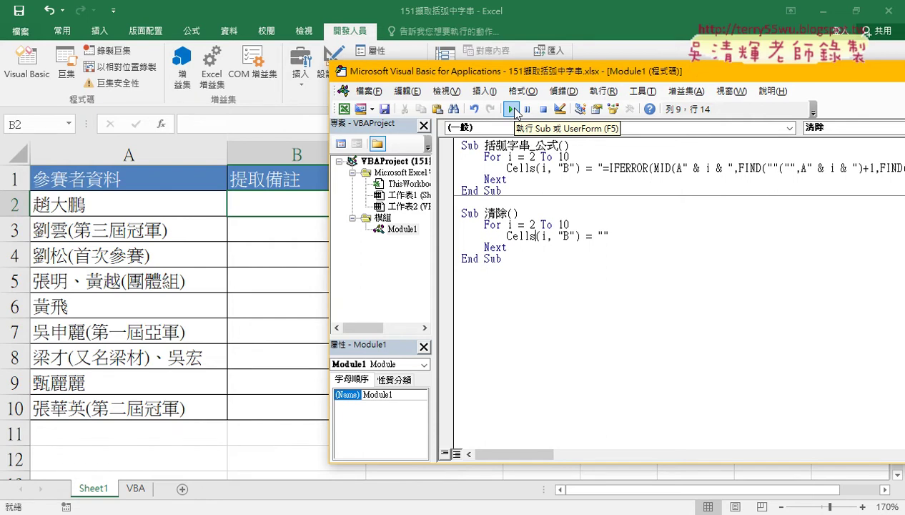
left_click_drag(516, 77, 152, 87)
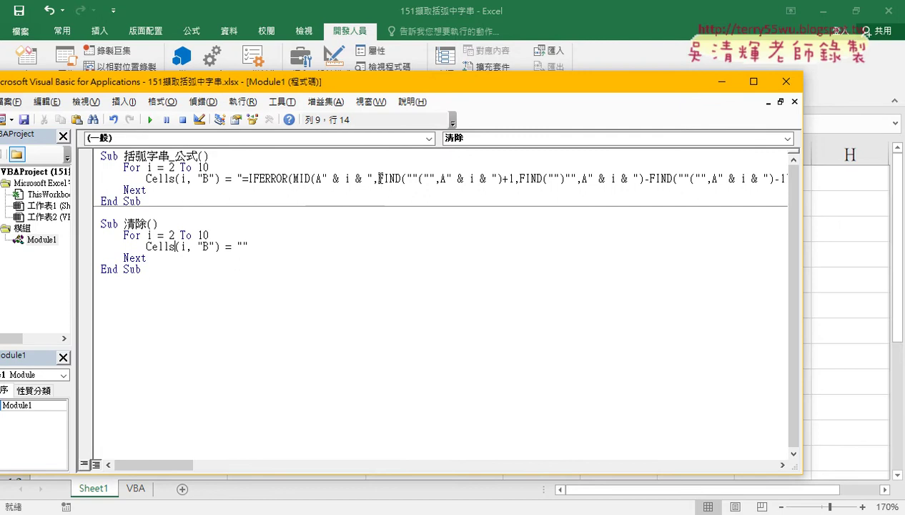
left_click_drag(378, 178, 401, 178)
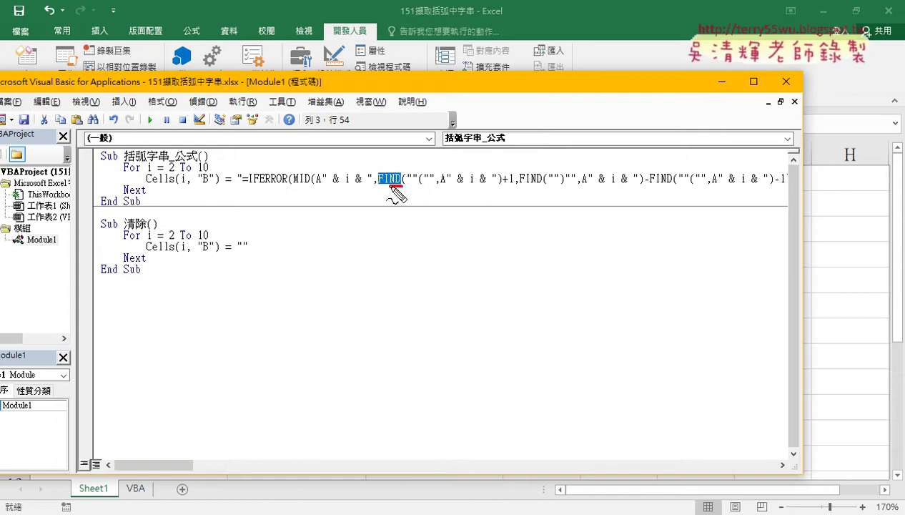
mouse_move(378, 186)
left_mouse_down()
mouse_move(401, 186)
mouse_move(386, 190)
left_mouse_up()
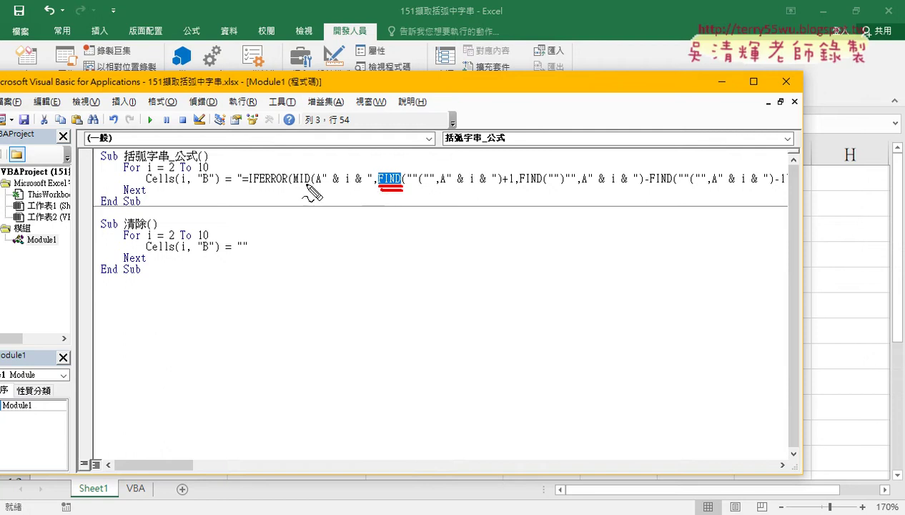
left_click_drag(294, 184, 311, 189)
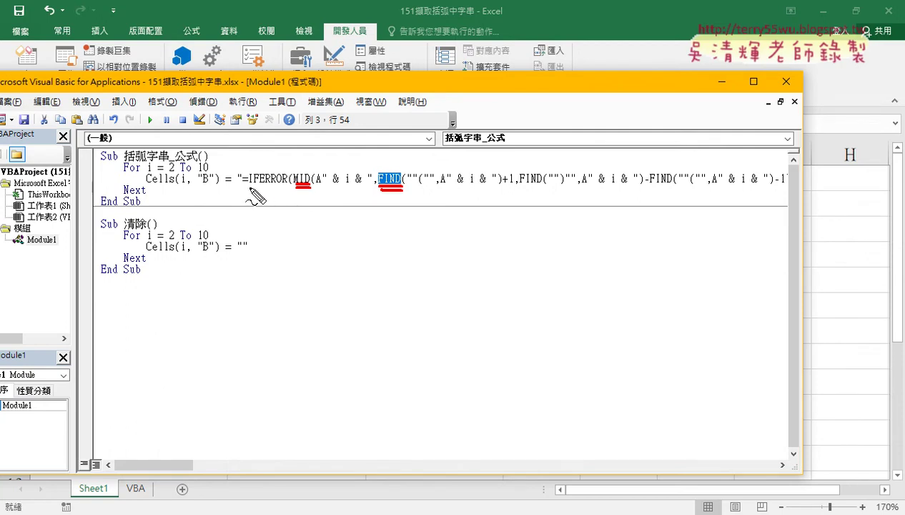
mouse_move(259, 184)
left_mouse_down()
mouse_move(246, 185)
mouse_move(286, 184)
left_mouse_up()
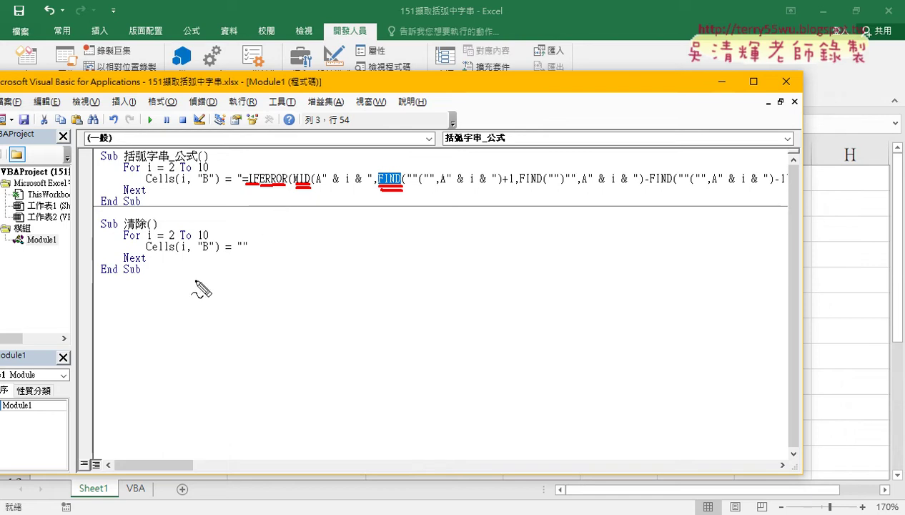
left_click_drag(199, 279, 95, 279)
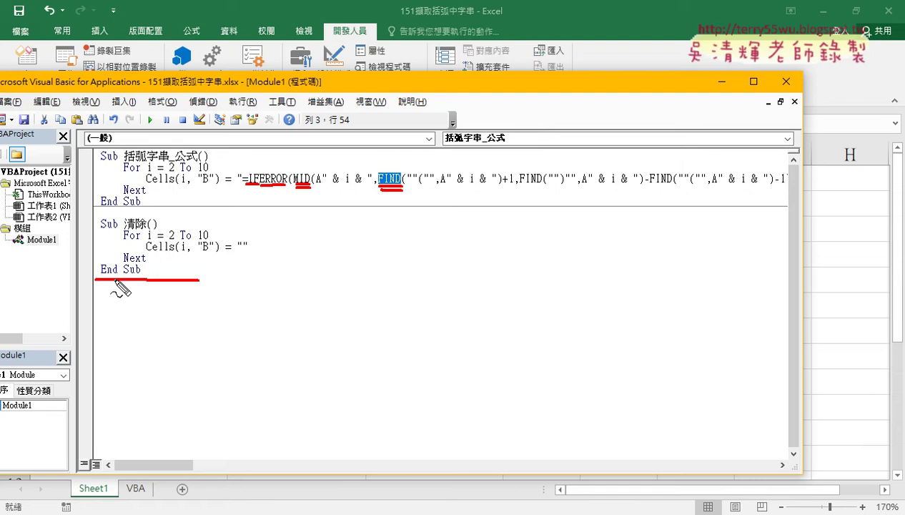